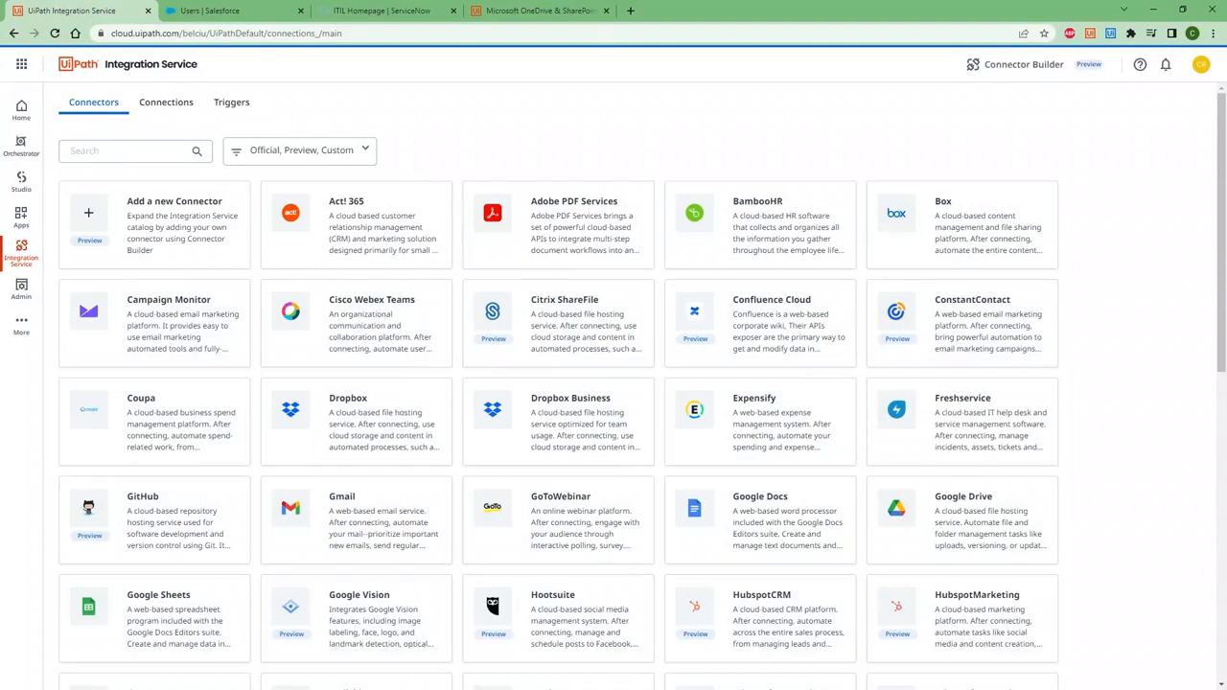
- Search the connectors for "one", add a Microsoft OneDrive & SharePoint connection, and check that connector's authentication documentation
left_click(147, 153)
type("one")
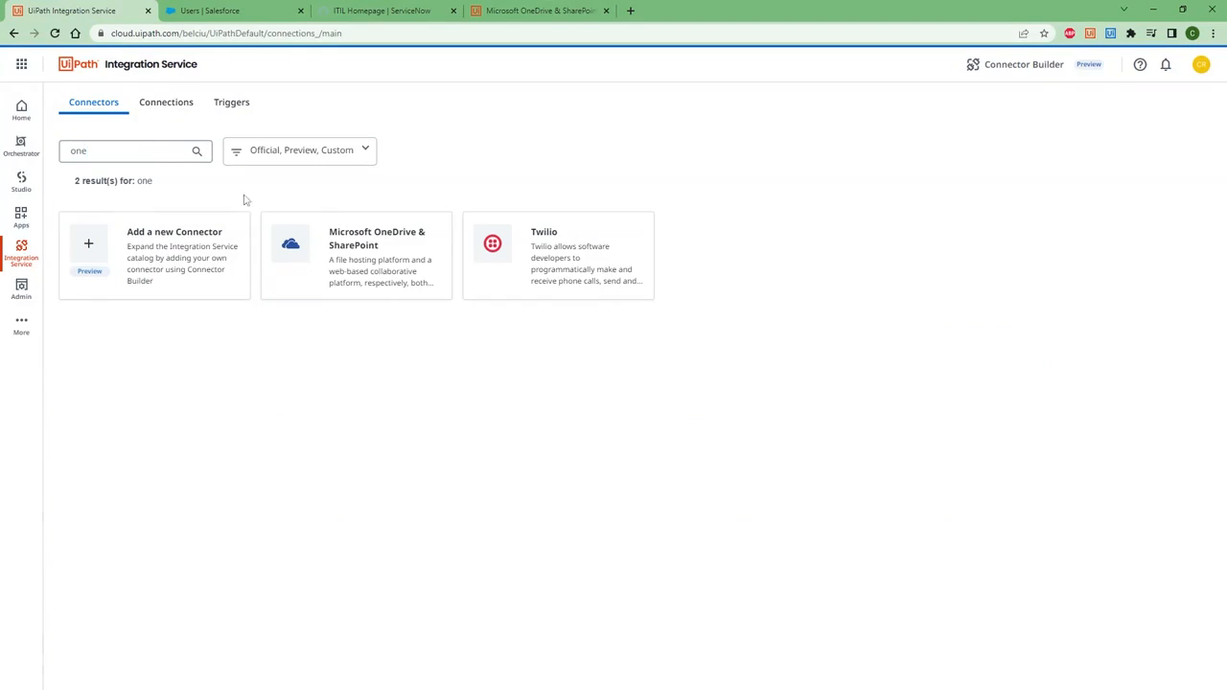
left_click(320, 243)
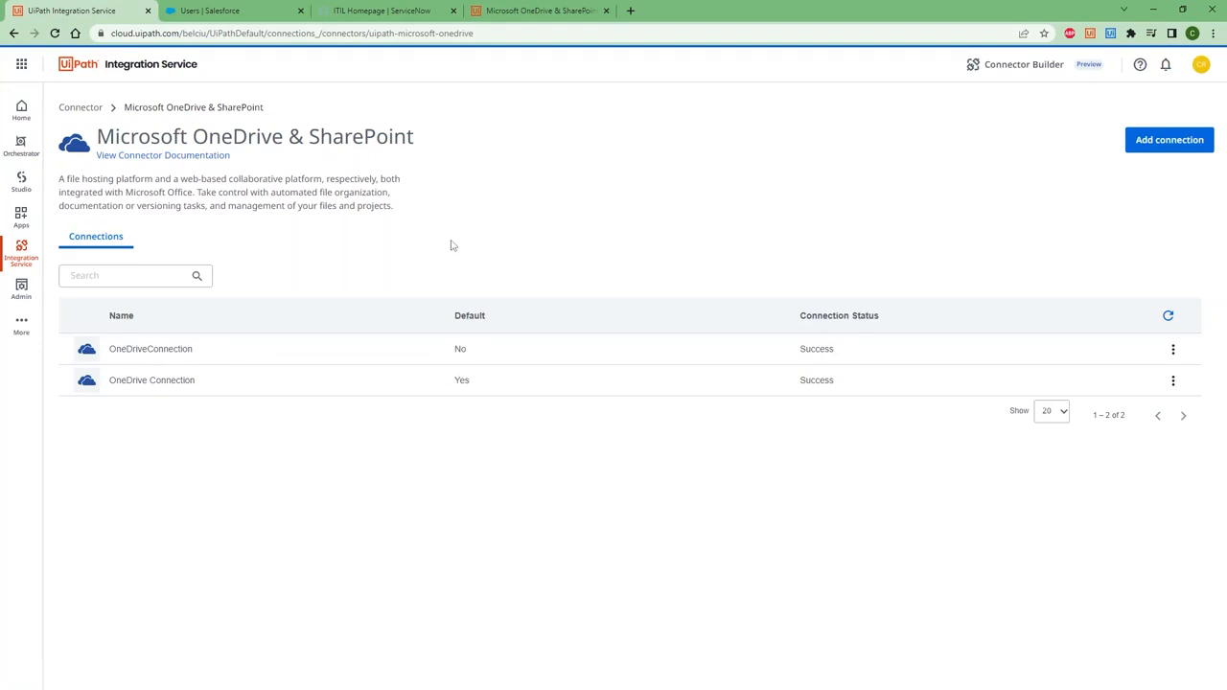
left_click(1152, 151)
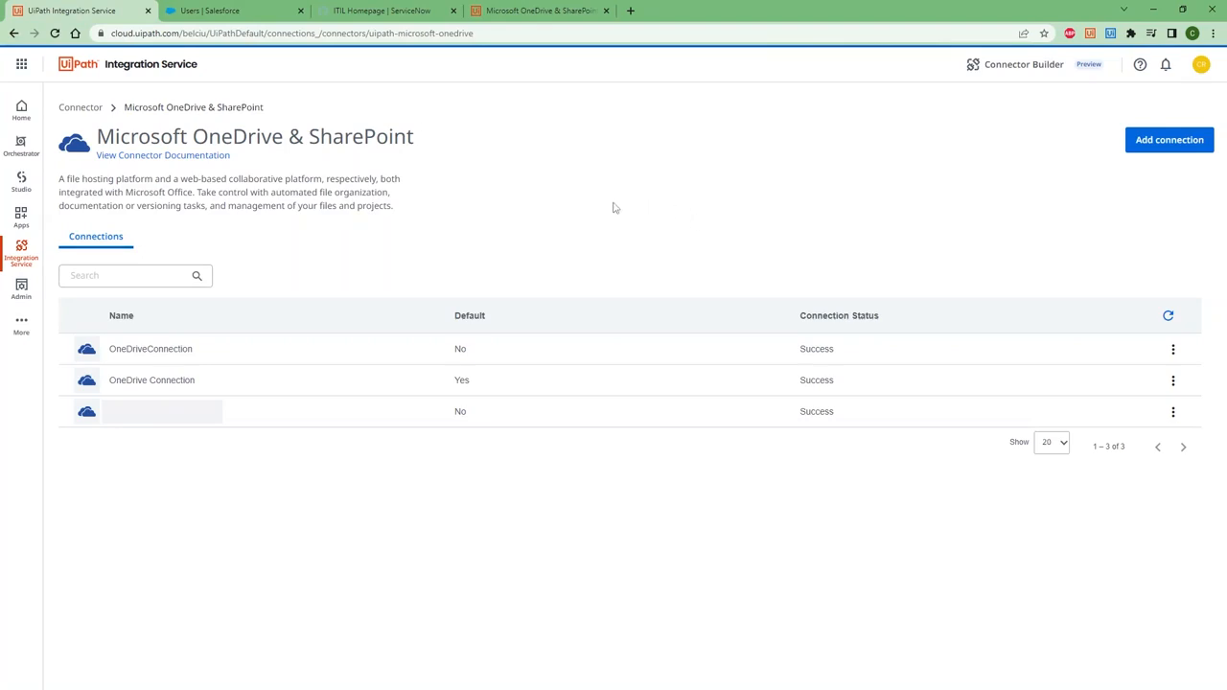
left_click(528, 12)
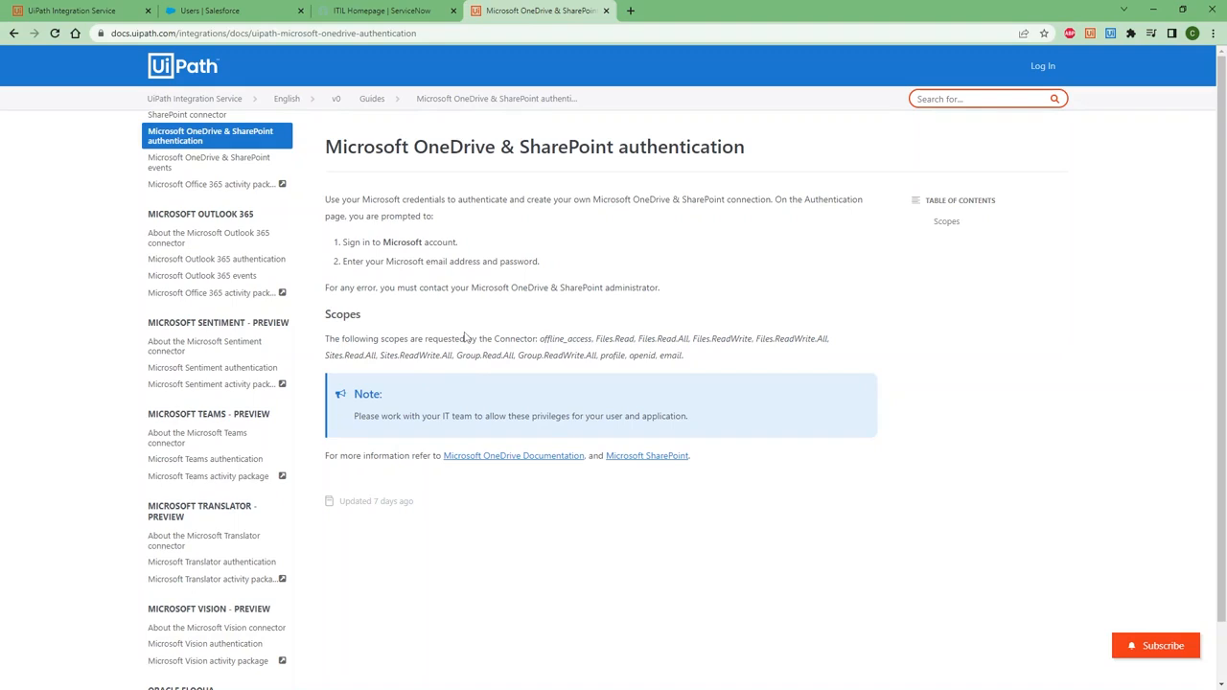
left_click(126, 10)
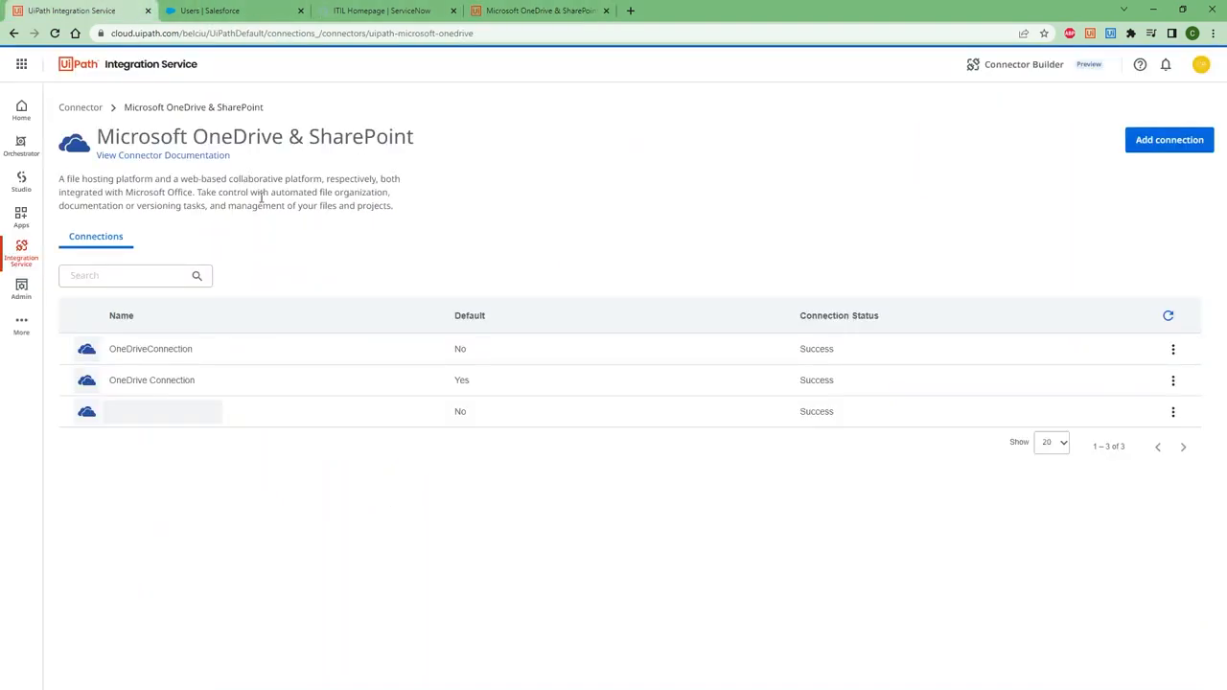
- Search the connector catalog for "Sales" and open the Salesforce connector
left_click(96, 110)
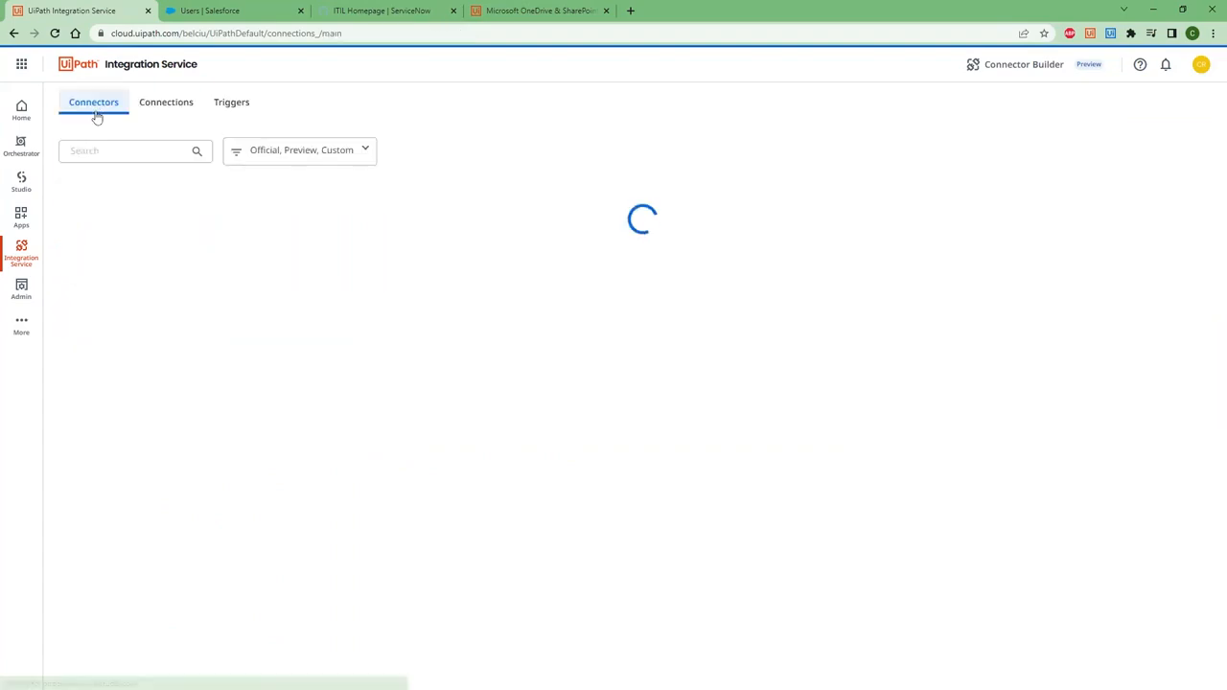
left_click(129, 150)
type("Sal")
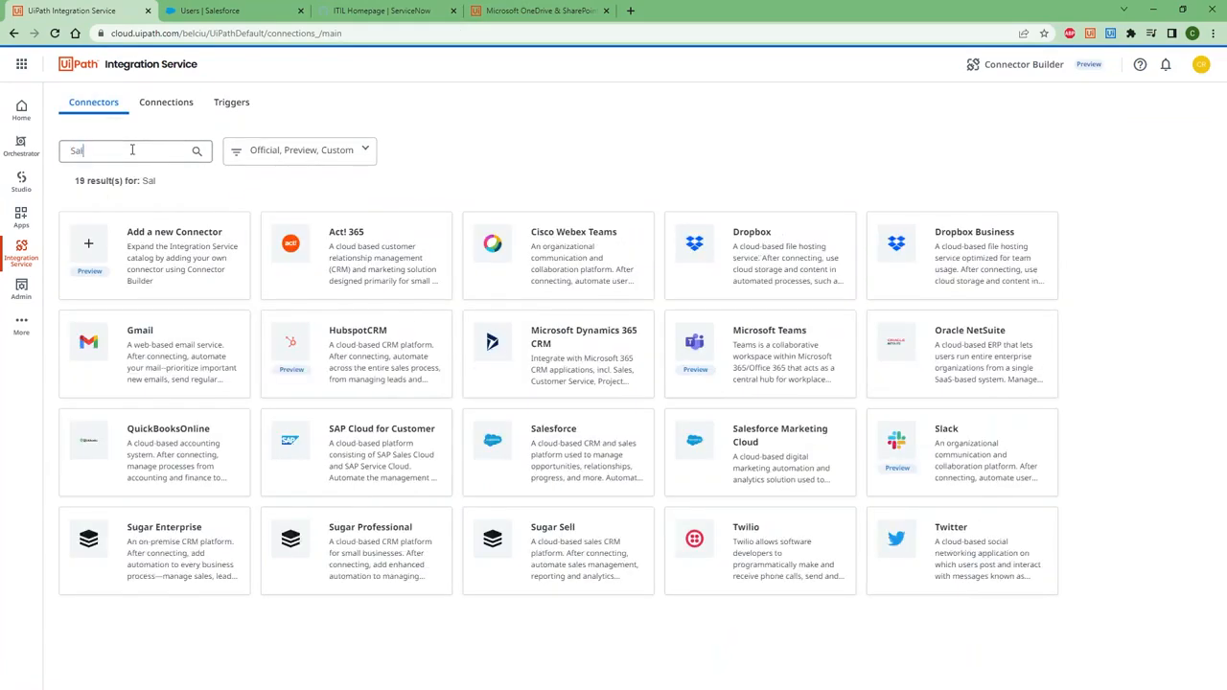
type("es")
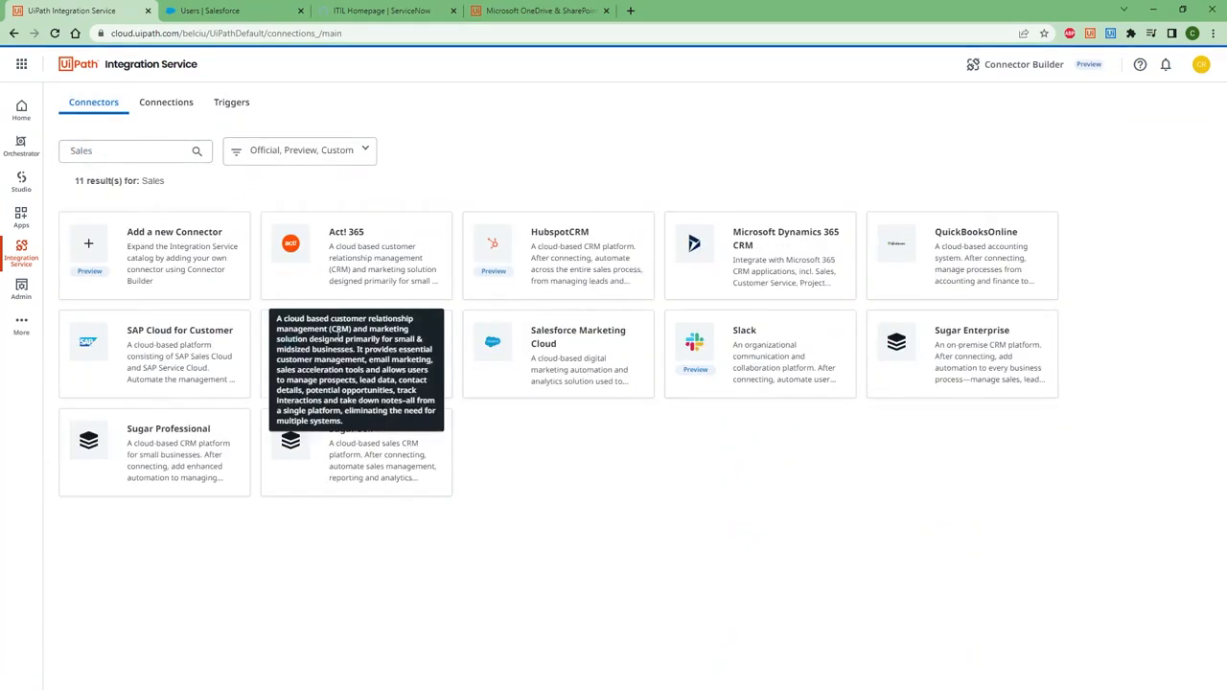
left_click(426, 376)
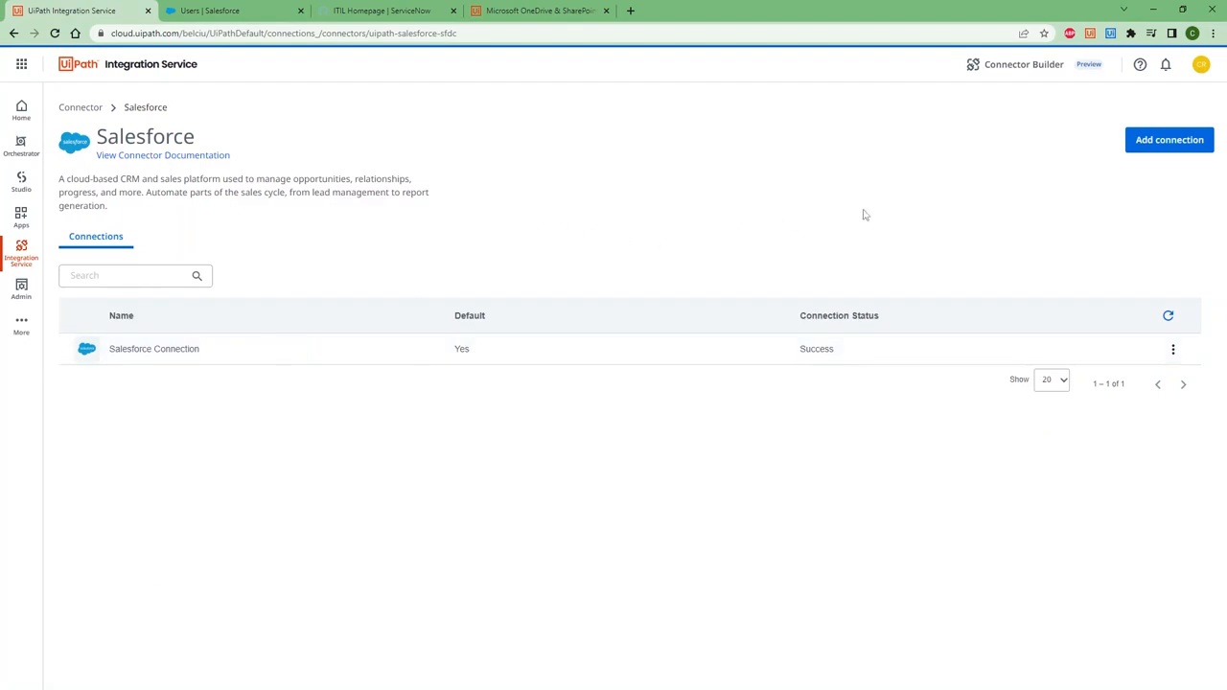
- Add a Salesforce connection for the Production environment with the first saved account and allow UiPath access
left_click(1139, 149)
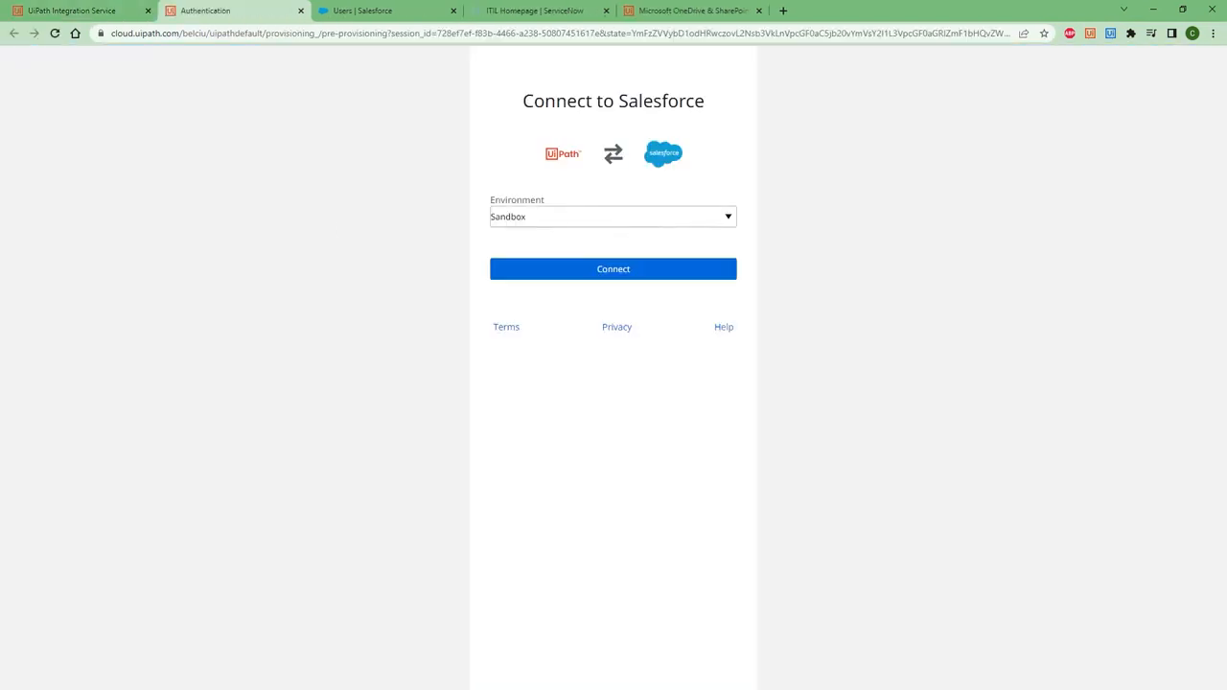
left_click(633, 220)
left_click(595, 246)
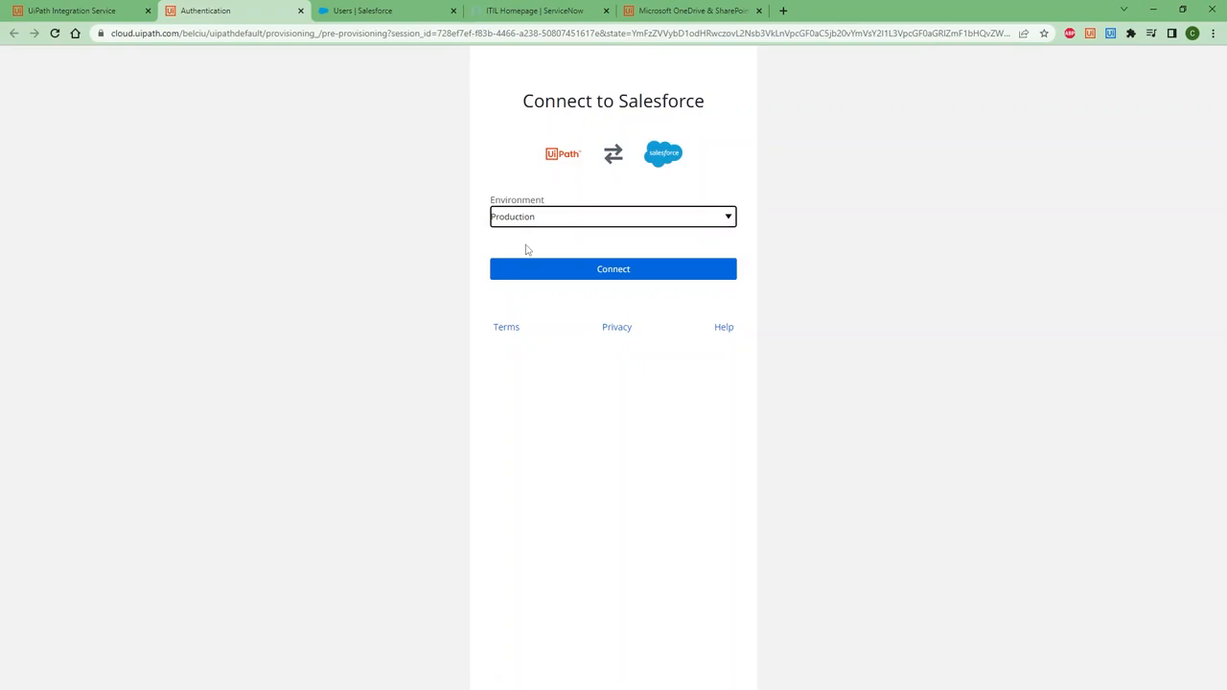
left_click(546, 268)
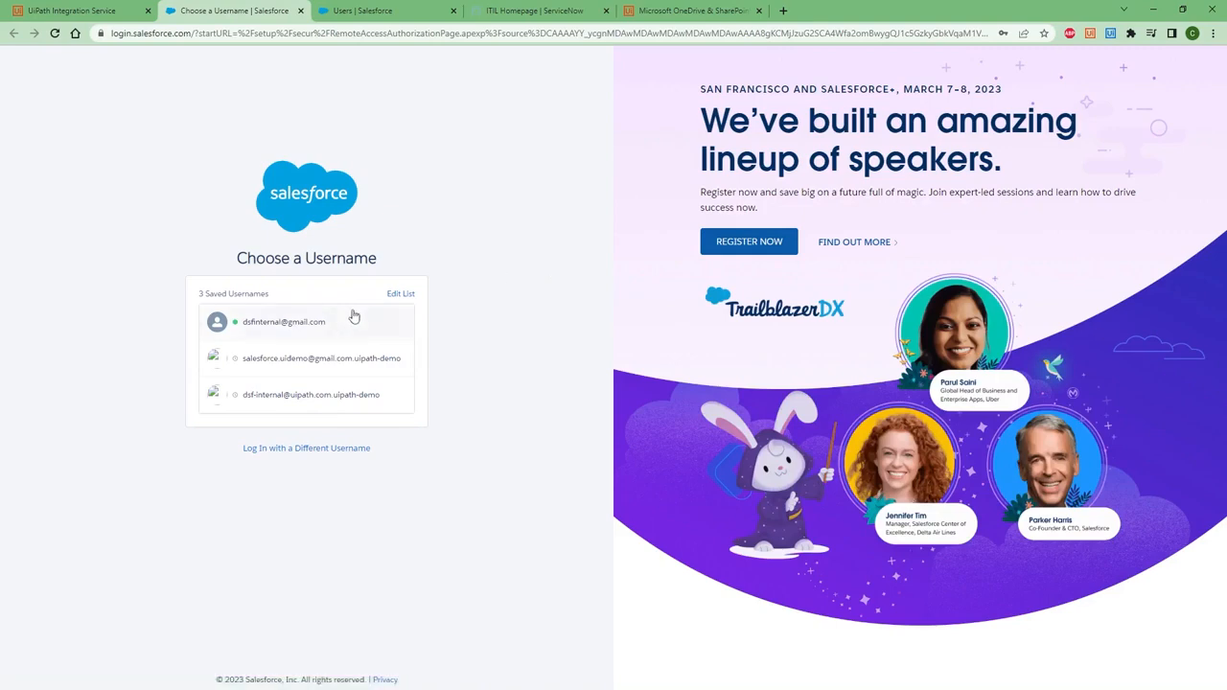
left_click(336, 320)
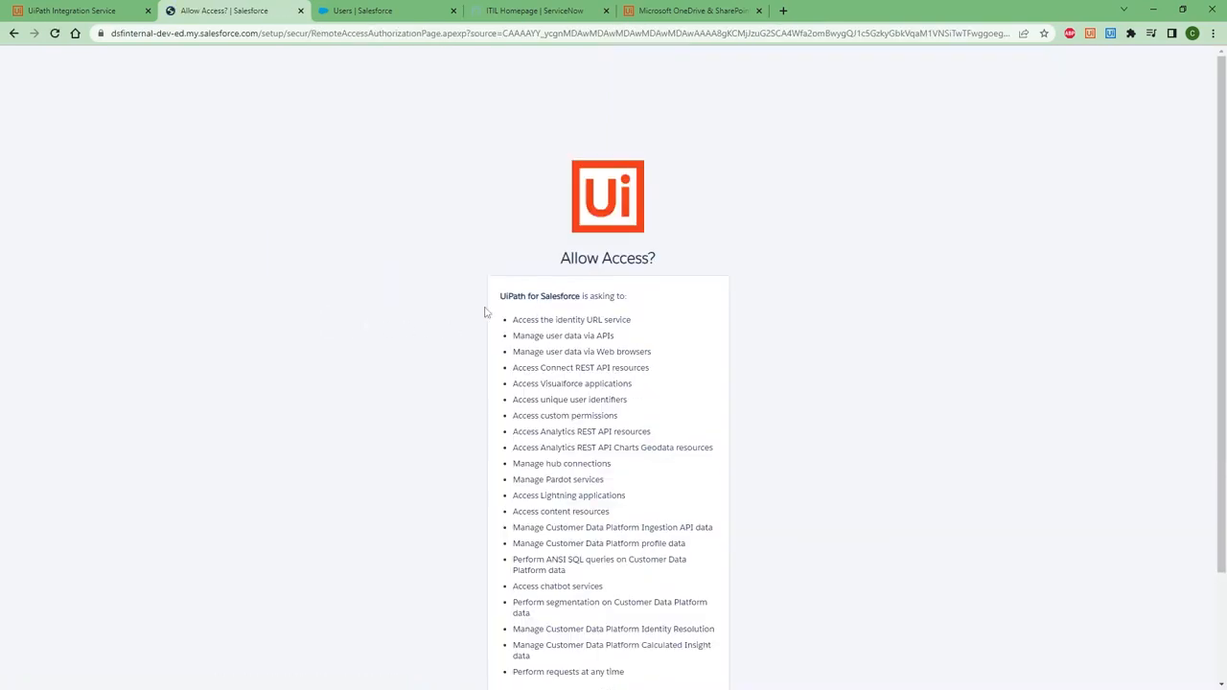
scroll(484, 311, "down", 2)
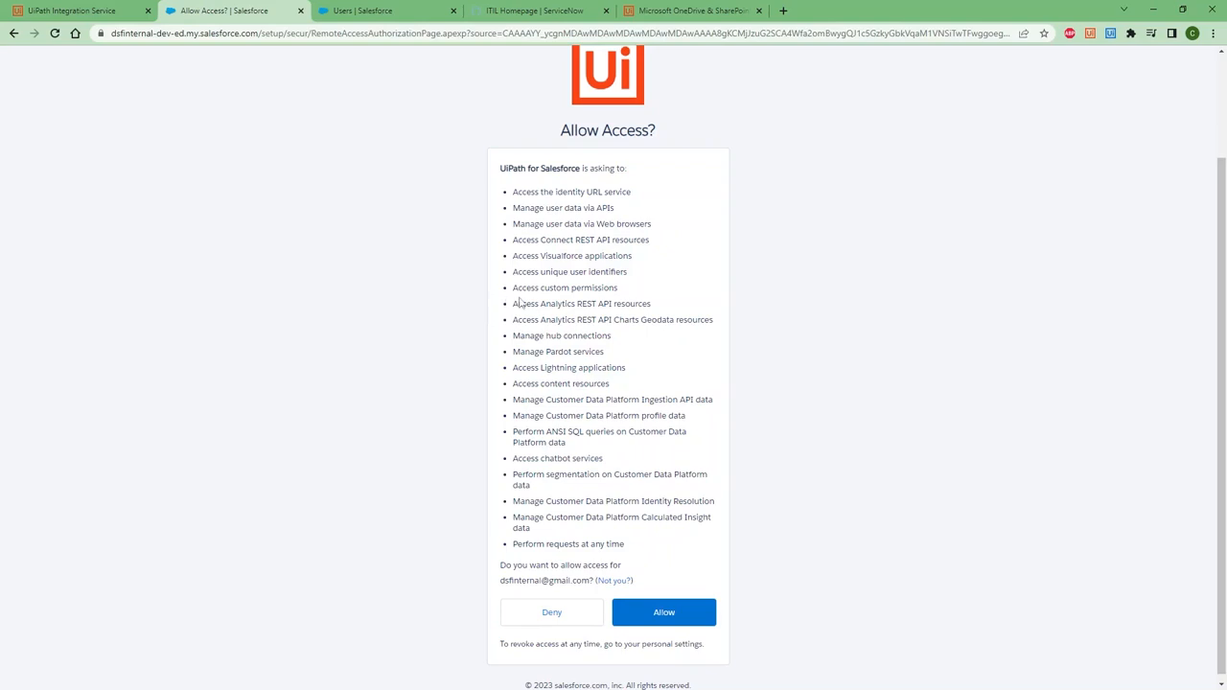
left_click(676, 611)
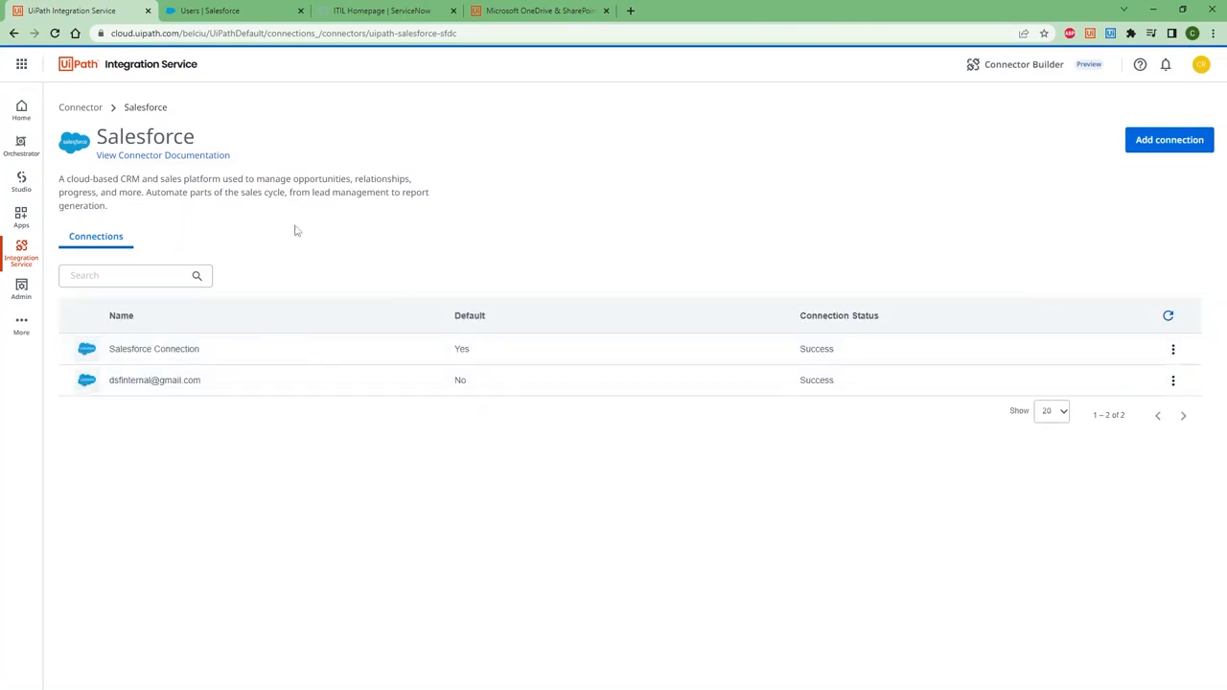
- Find the ServiceNow connector in the catalog and start adding a new connection to it
left_click(90, 107)
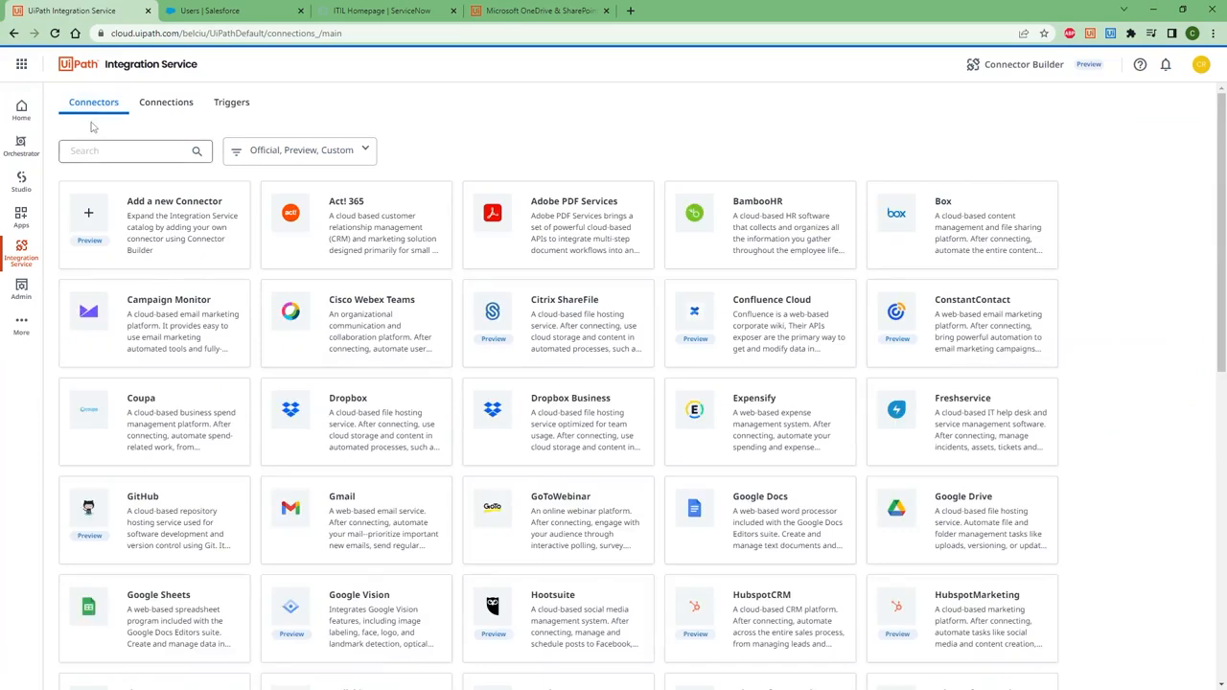
left_click(94, 150)
type("Servicenow")
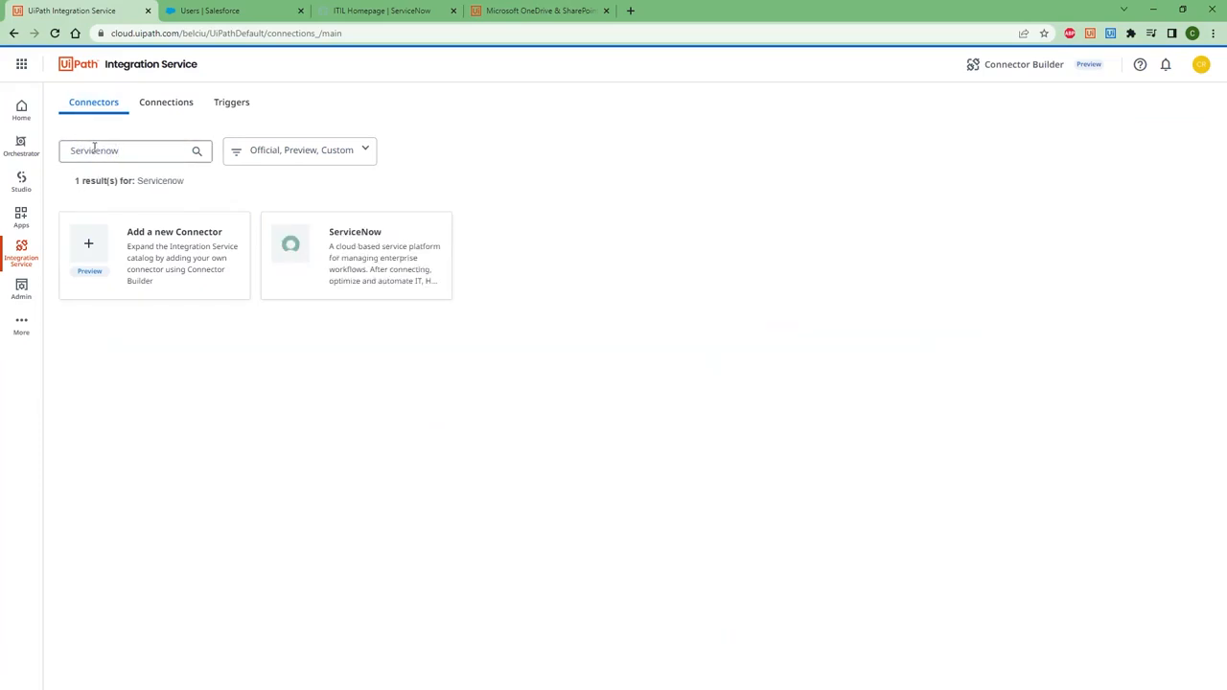
left_click(367, 259)
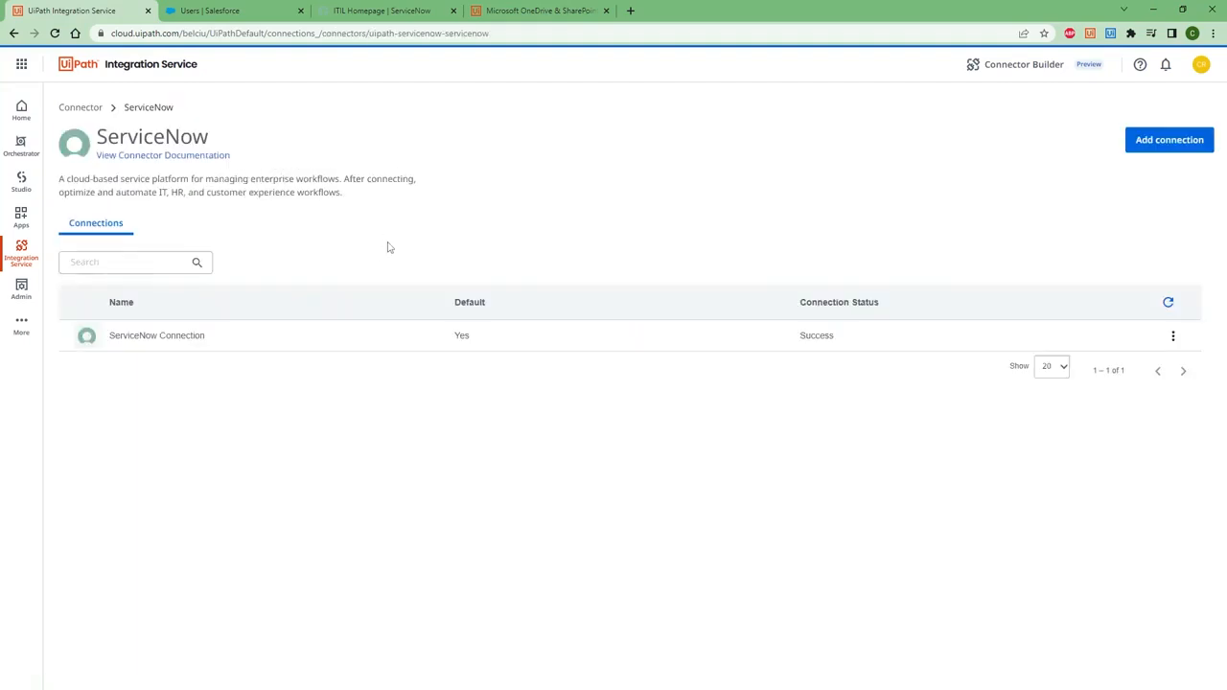
left_click(1154, 146)
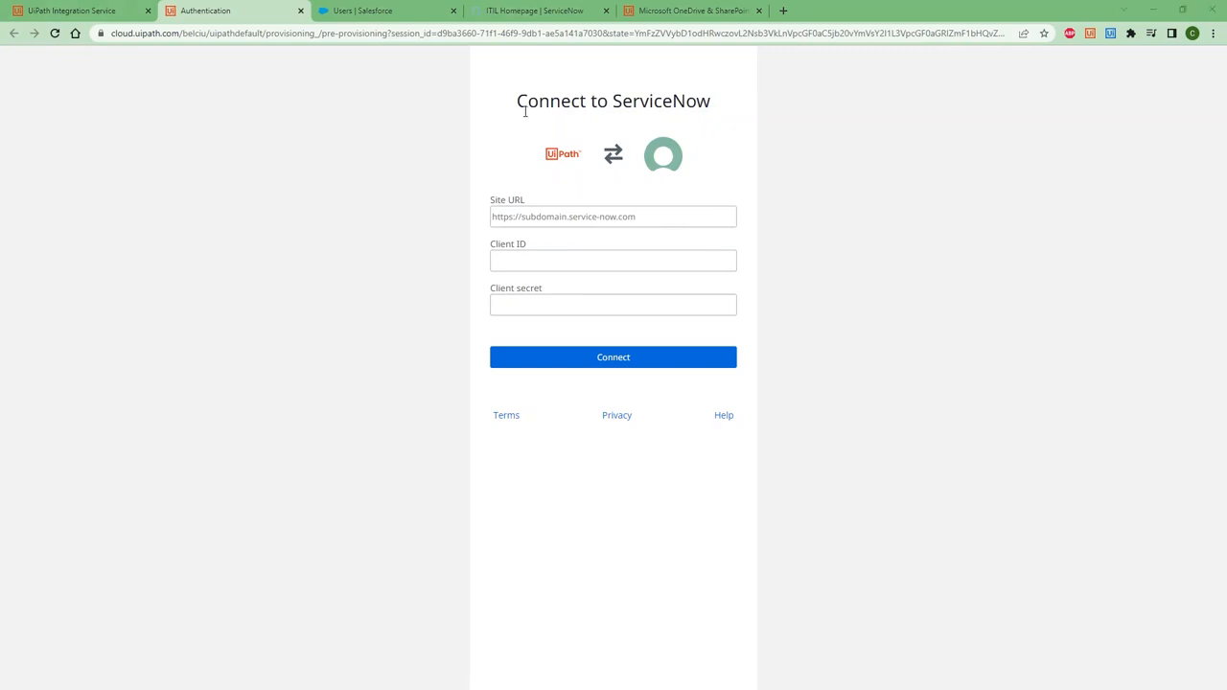
- Switch to ServiceNow and search its plugins for "OAuth" to check whether OAuth 2.0 is installed
left_click(515, 12)
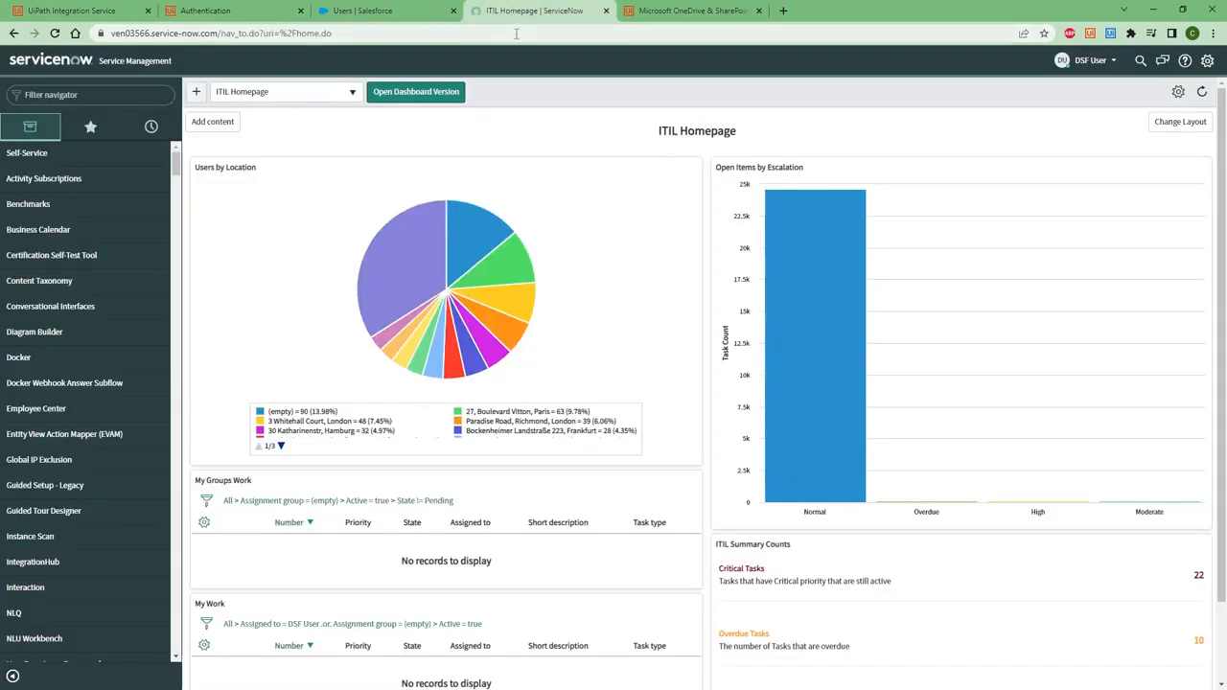
left_click(135, 98)
type("plugin")
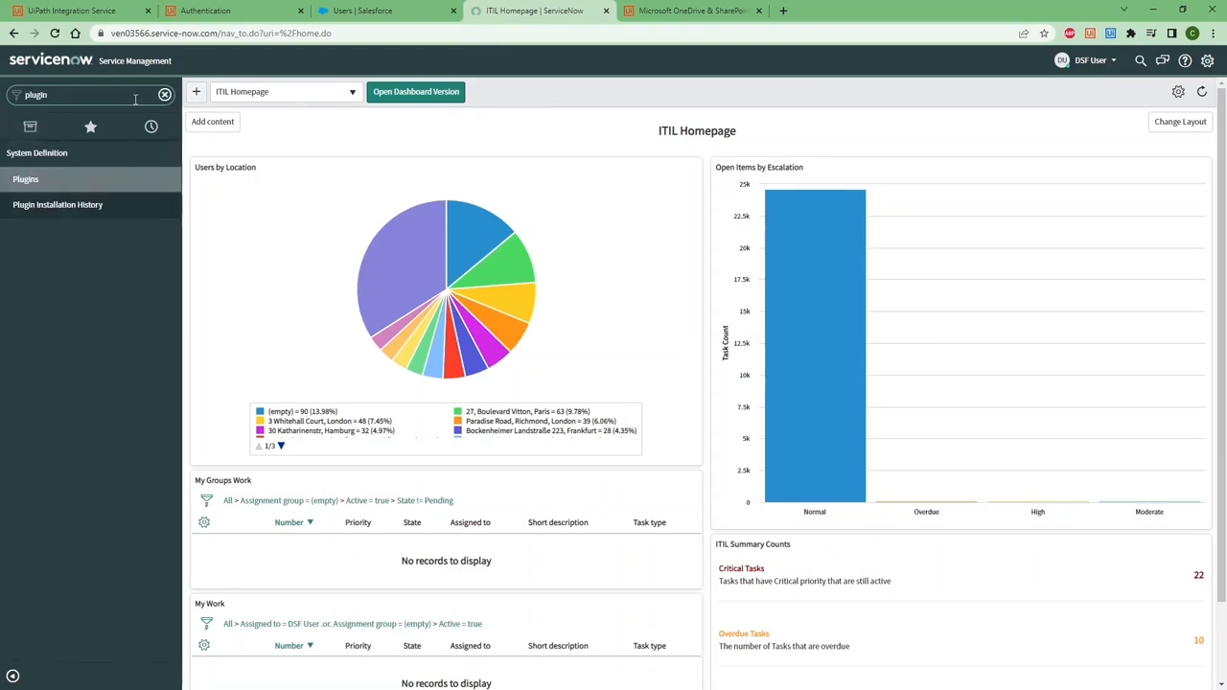
left_click(77, 179)
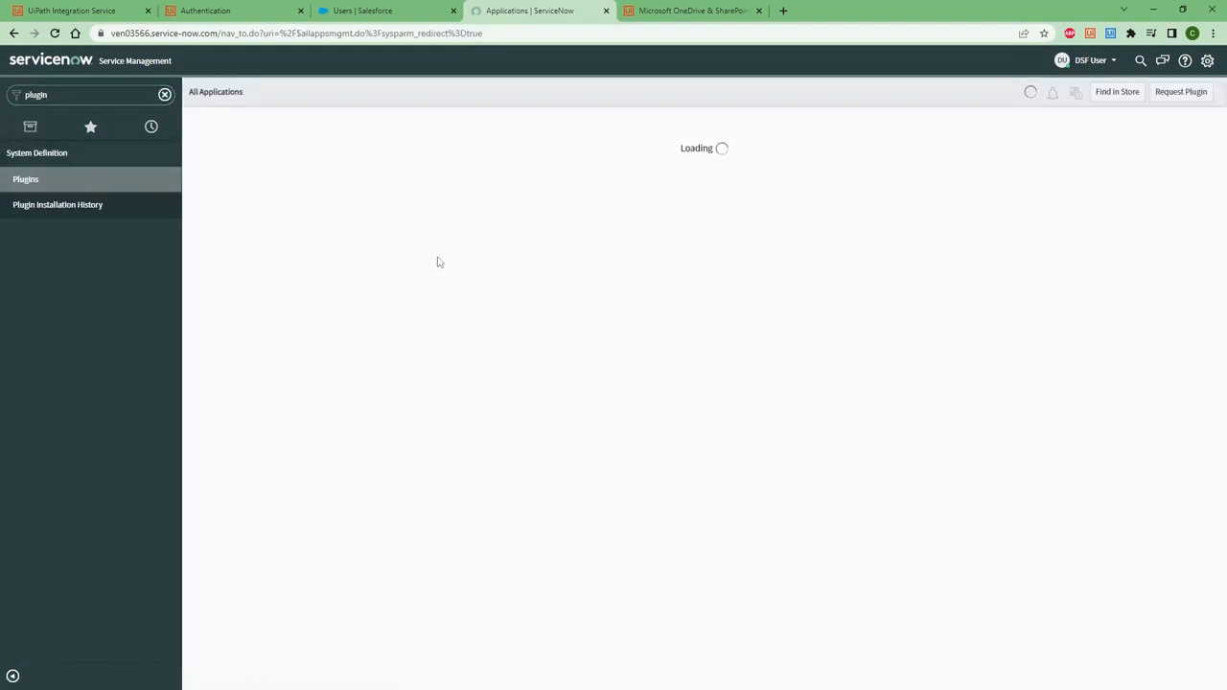
left_click(400, 122)
type("oAuth")
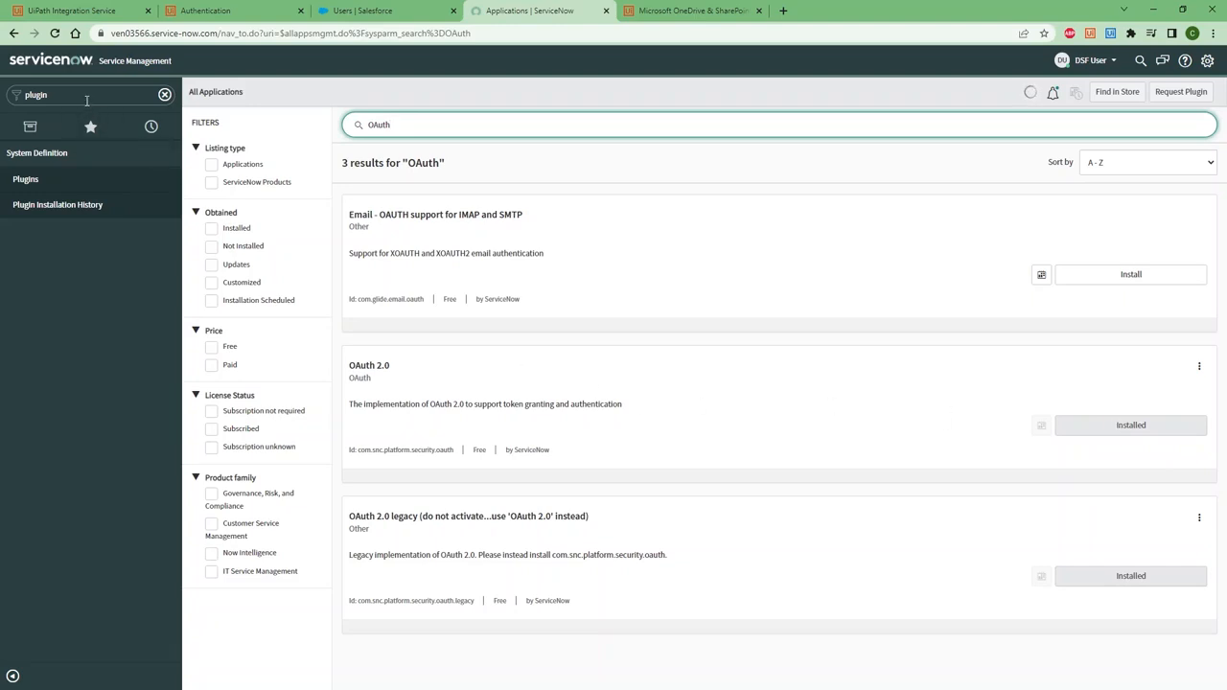
- Open the OAuth Application Registry and start a new OAuth API endpoint for external clients
left_click(165, 94)
type("oAuth")
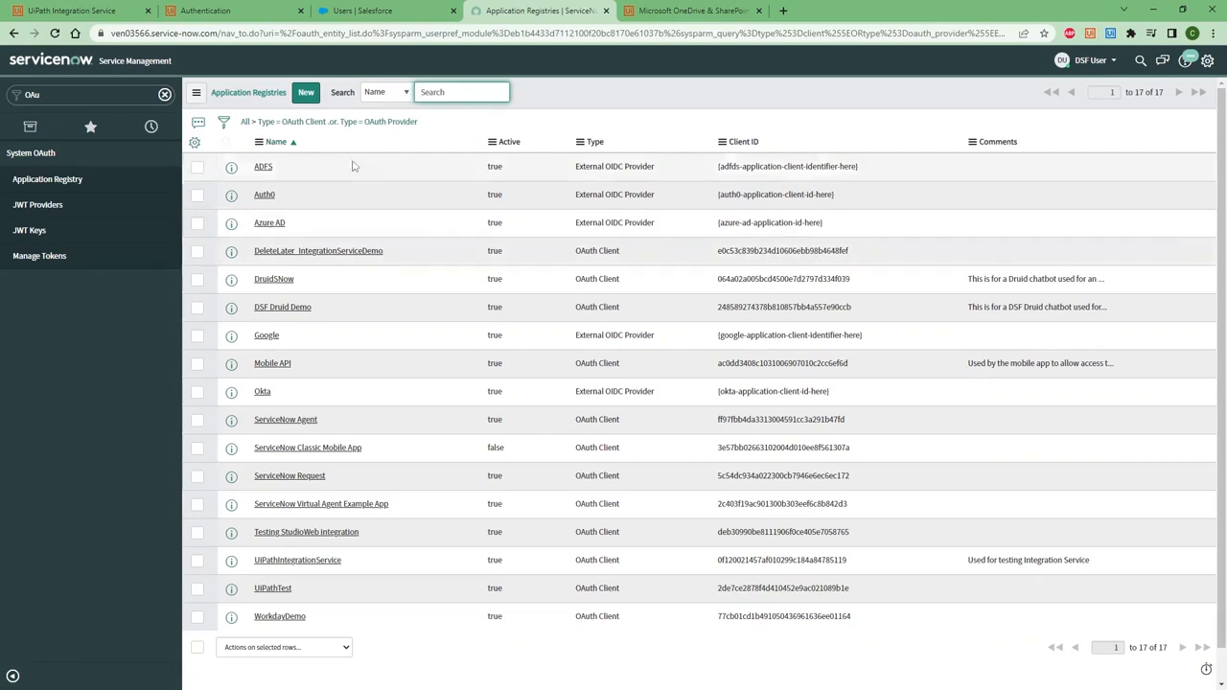
left_click(310, 95)
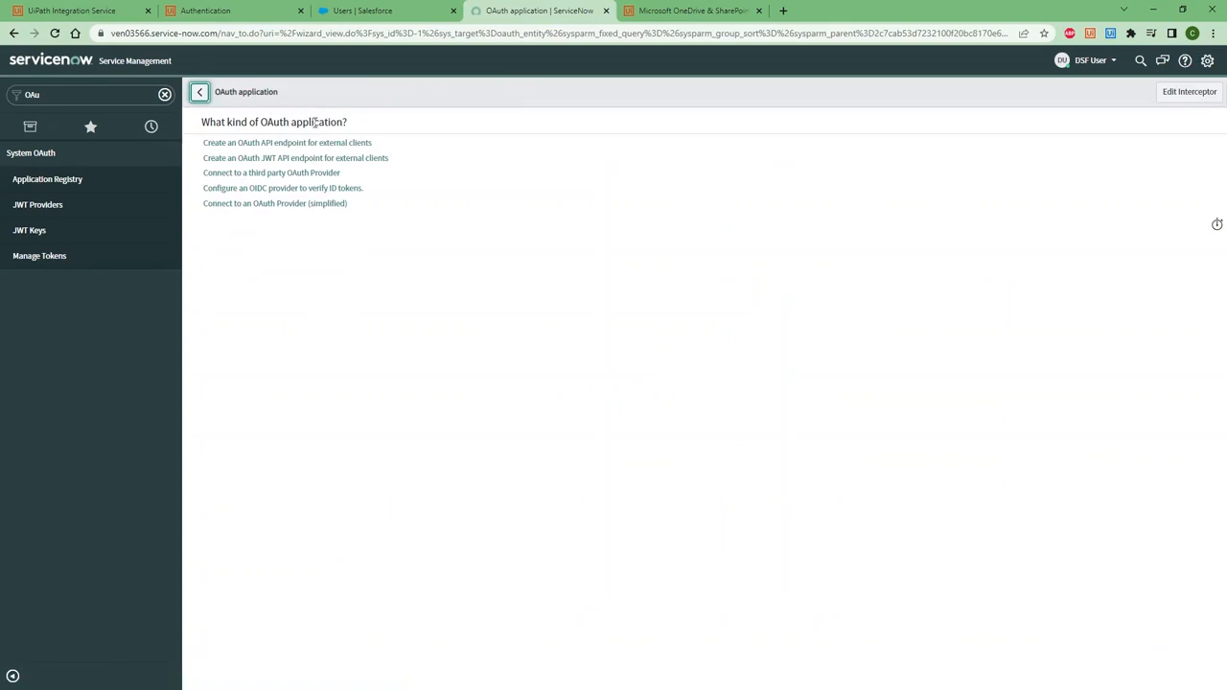
left_click(327, 144)
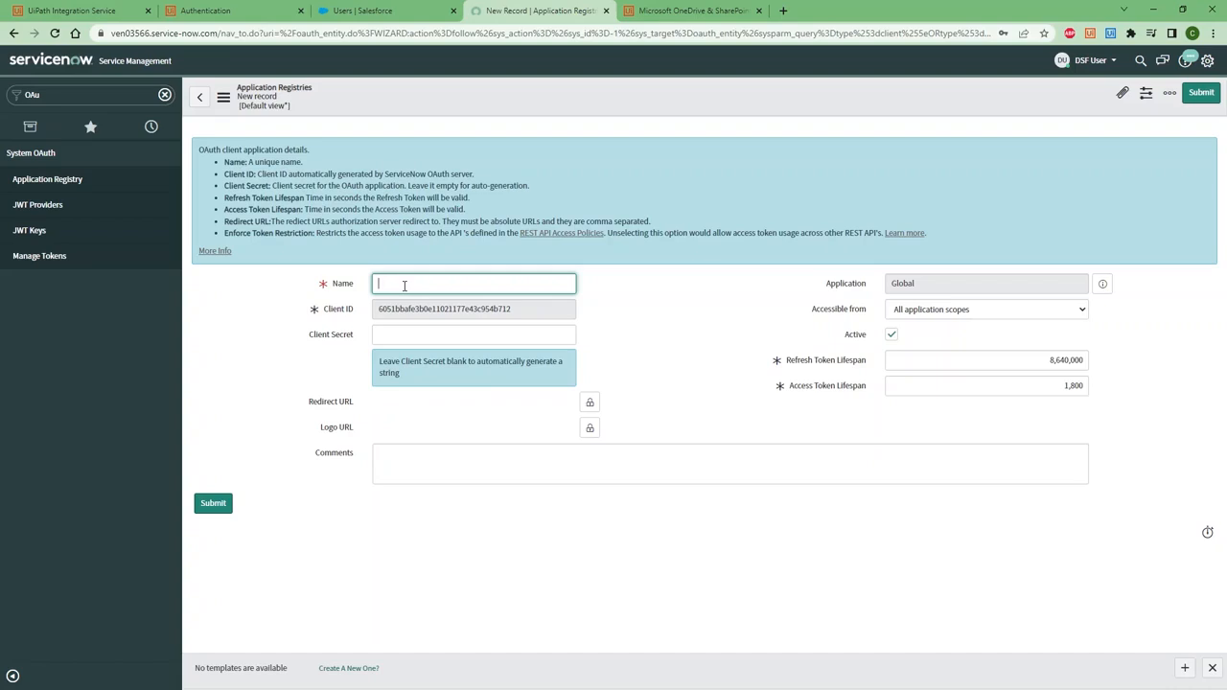
type("TestConnection")
left_click(367, 308)
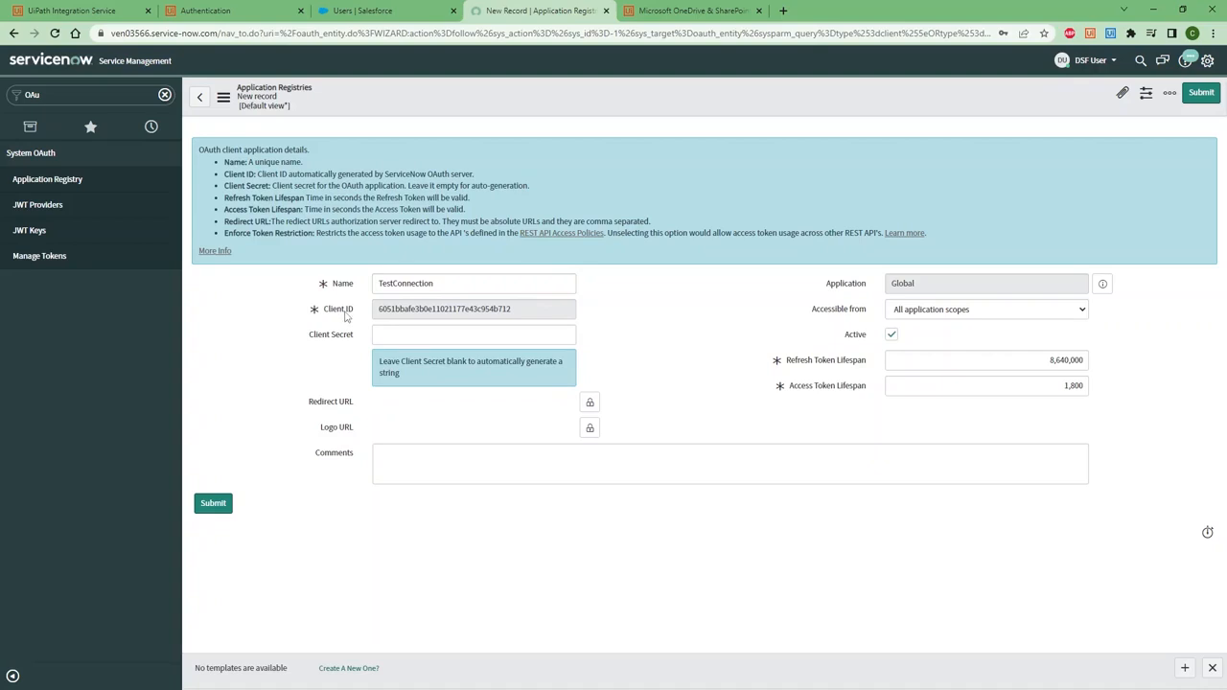
left_click(589, 403)
type("https://cloud.uipath.com/provisioning/callback")
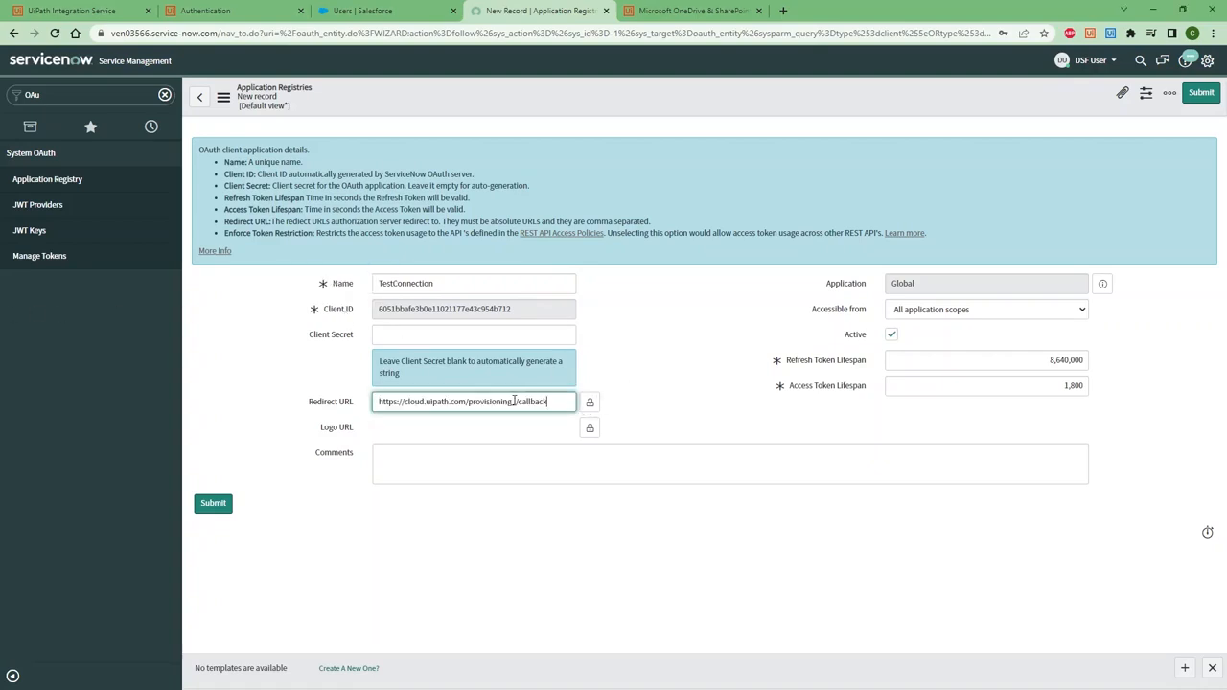
left_click(613, 392)
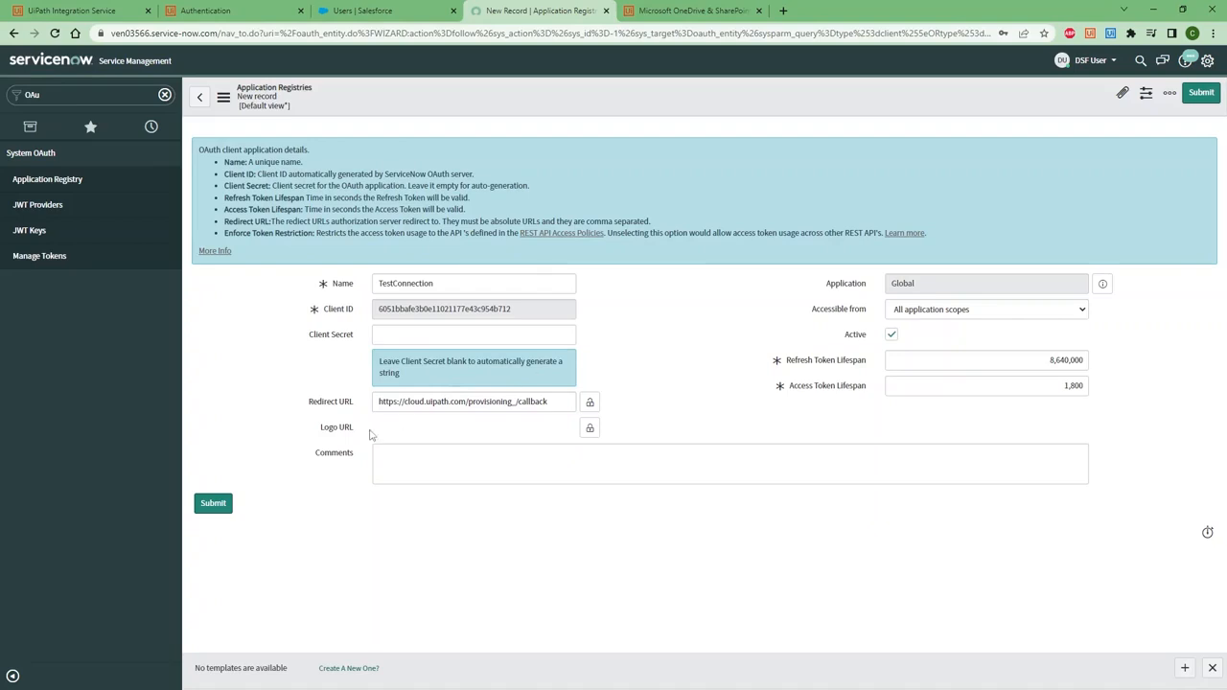
left_click(227, 510)
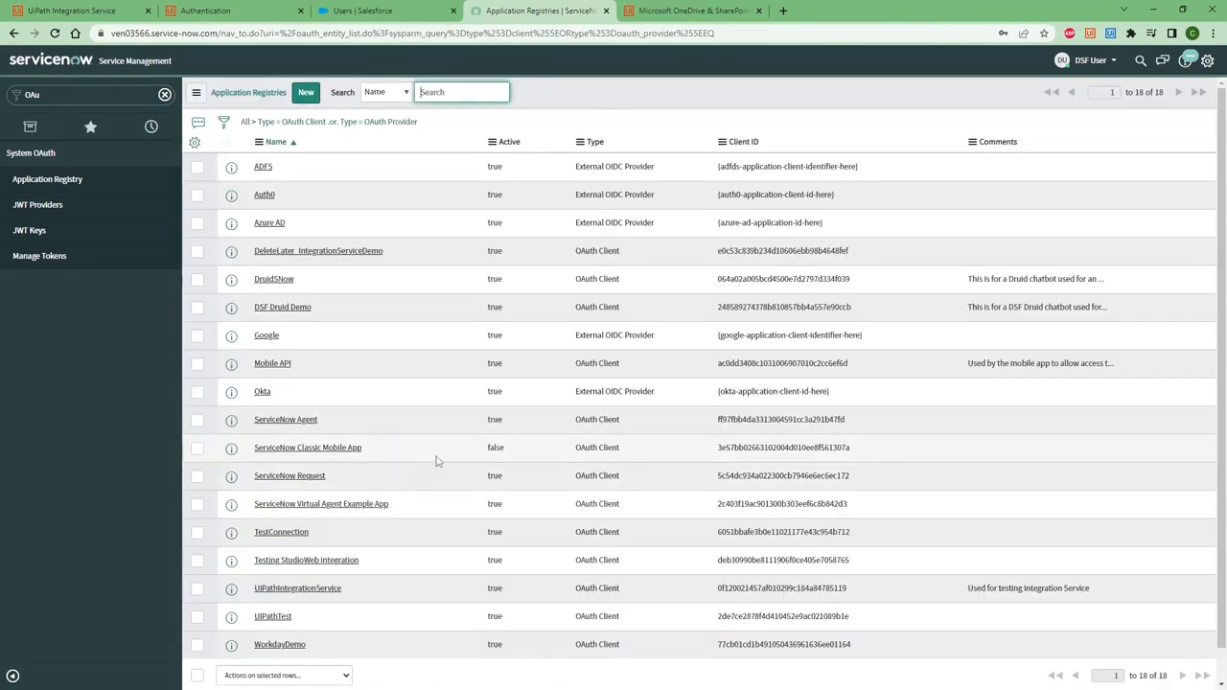
left_click(286, 535)
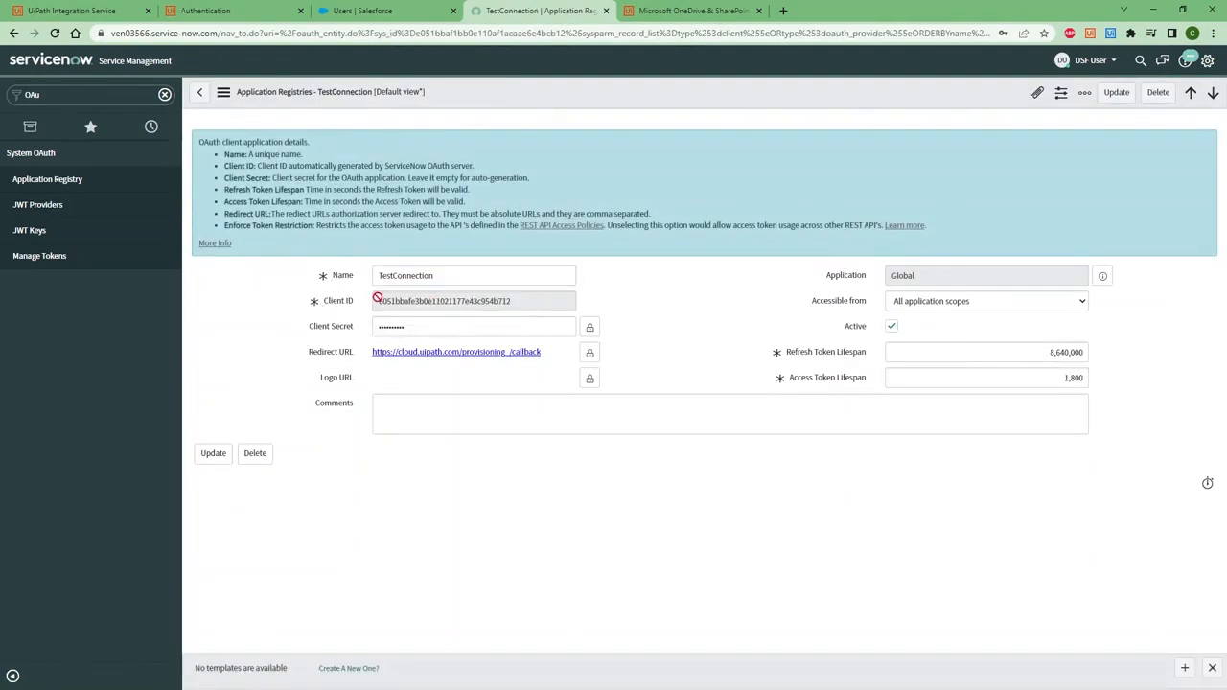
left_click_drag(218, 32, 112, 32)
key("ctrl+c")
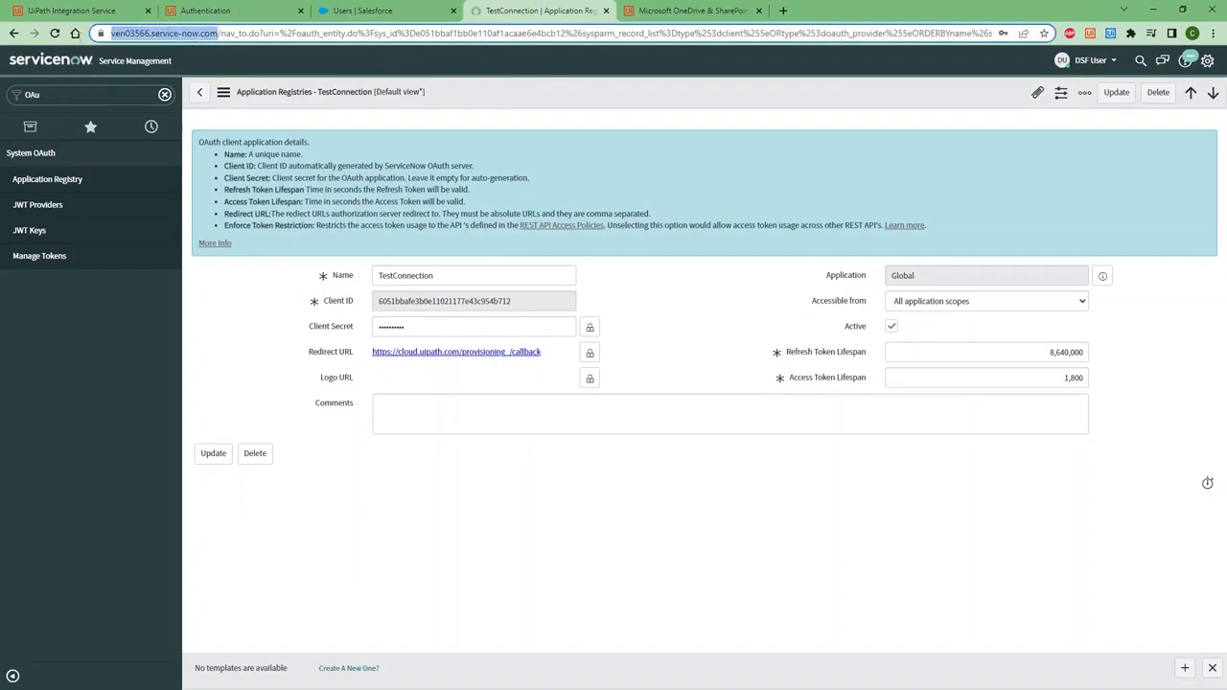
left_click(205, 11)
left_click(540, 213)
key("ctrl+v")
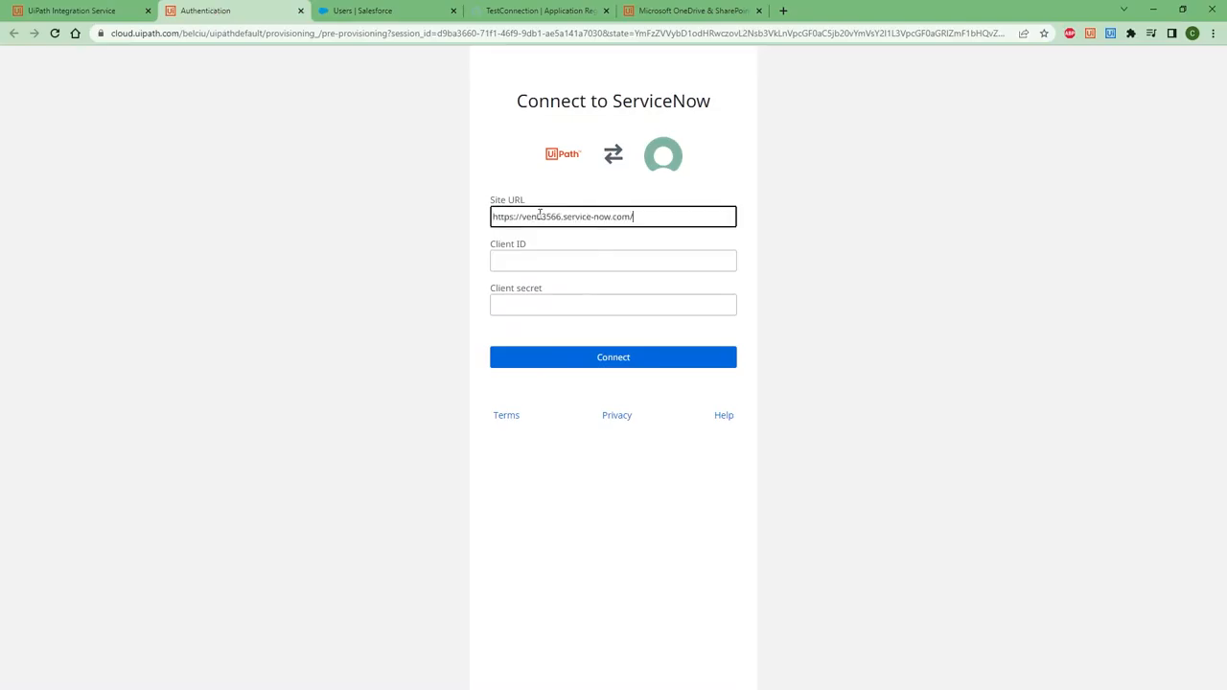
left_click(529, 195)
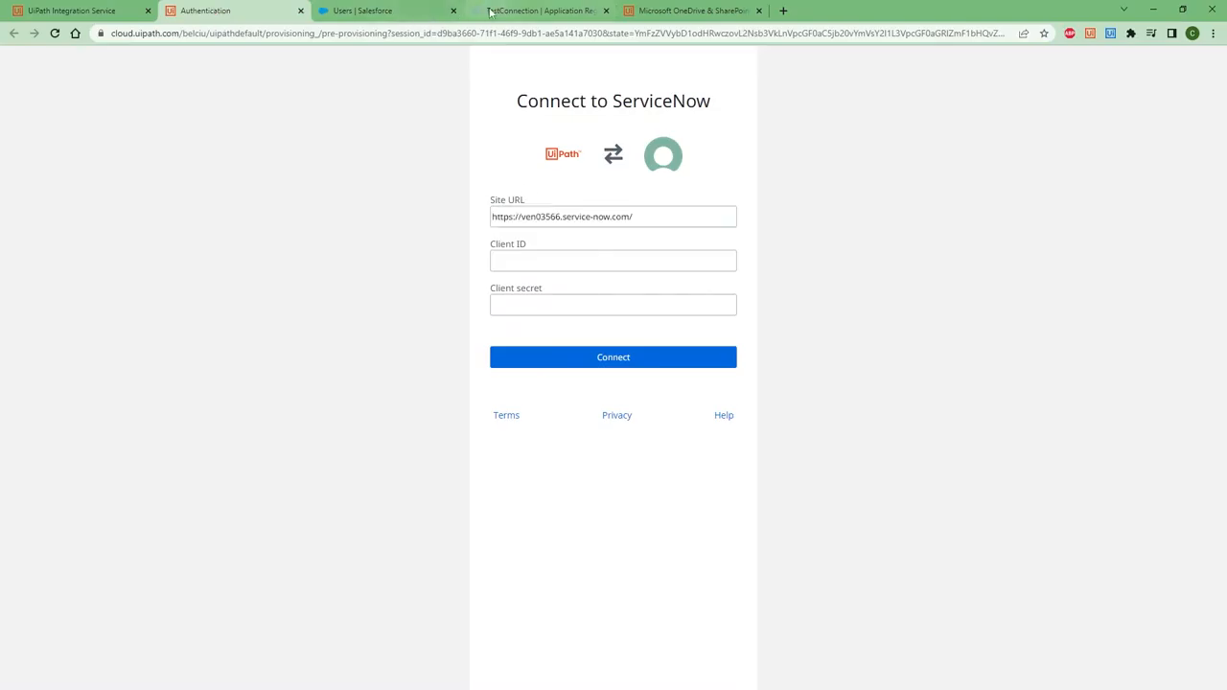
- Copy the Client ID from the TestConnection record in ServiceNow into the Client ID field of the UiPath connection form
left_click(489, 10)
double_click(485, 300)
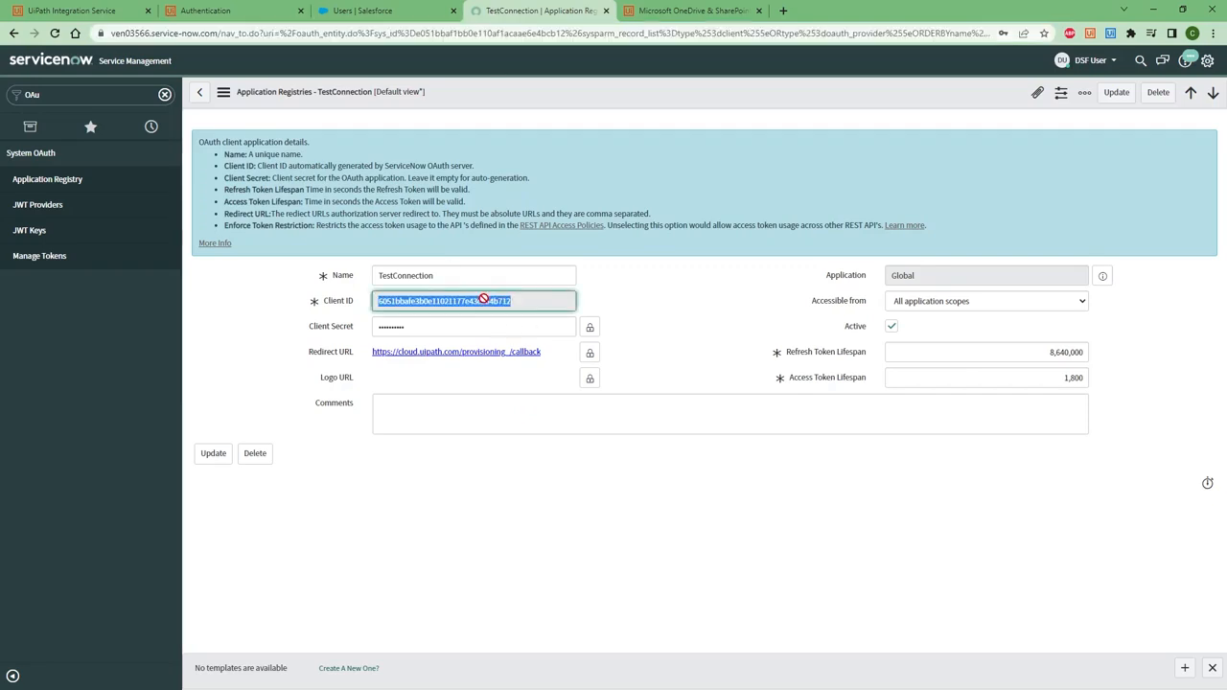
key("ctrl+c")
left_click(205, 11)
left_click(581, 260)
key("ctrl+v")
left_click(579, 258)
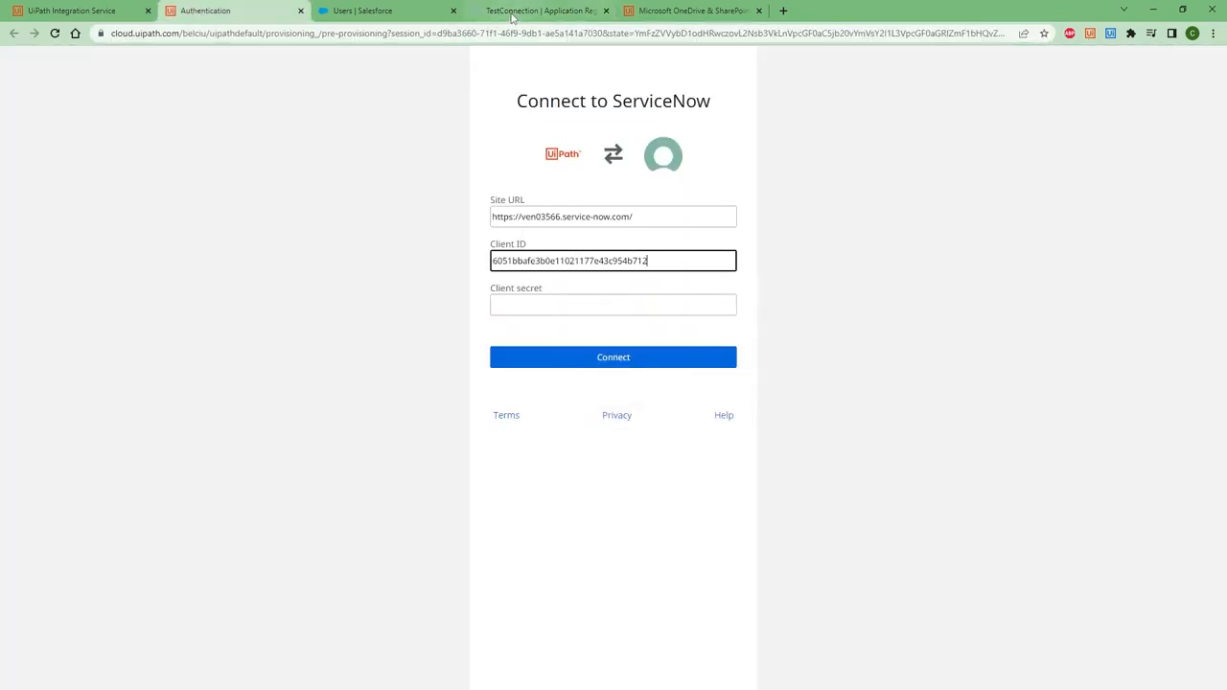
- Reveal the TestConnection record's client secret in ServiceNow and copy it into the Client secret field of the UiPath connection form
left_click(518, 11)
left_click(589, 327)
left_click_drag(445, 355, 360, 357)
key("ctrl+c")
left_click(261, 10)
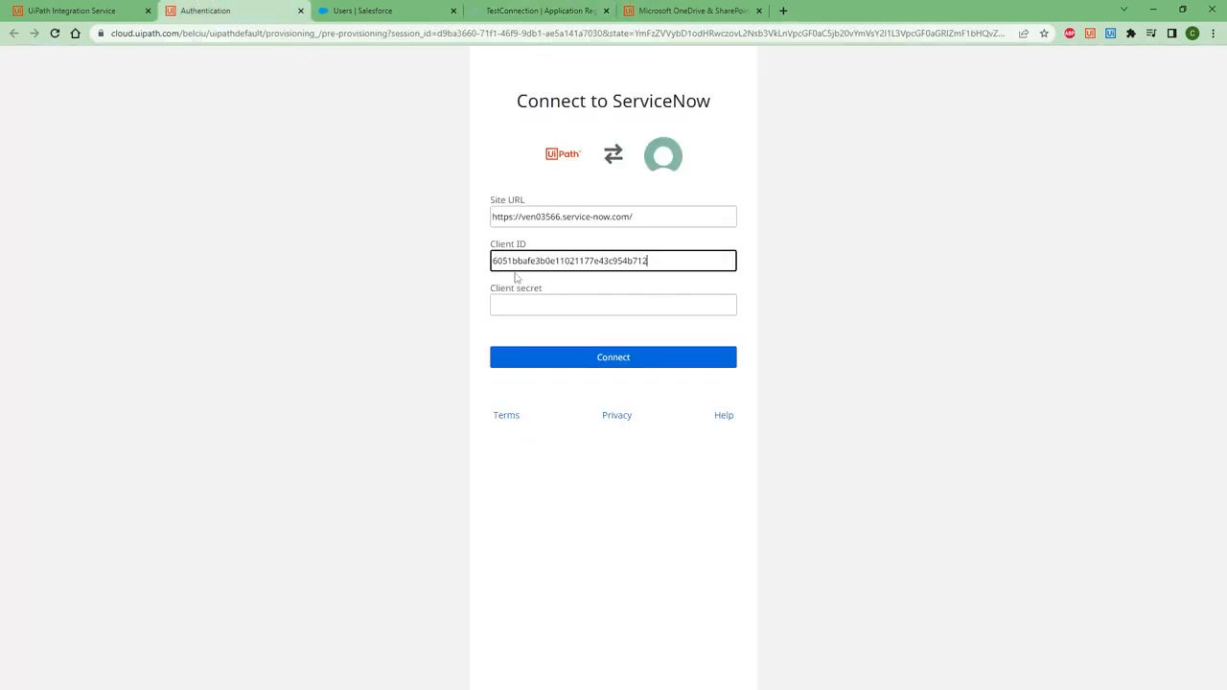
left_click(522, 303)
key("ctrl+v")
- Submit the ServiceNow connection, allow TestConnection to access the account, and return to UiPath Integration Service
left_click(536, 361)
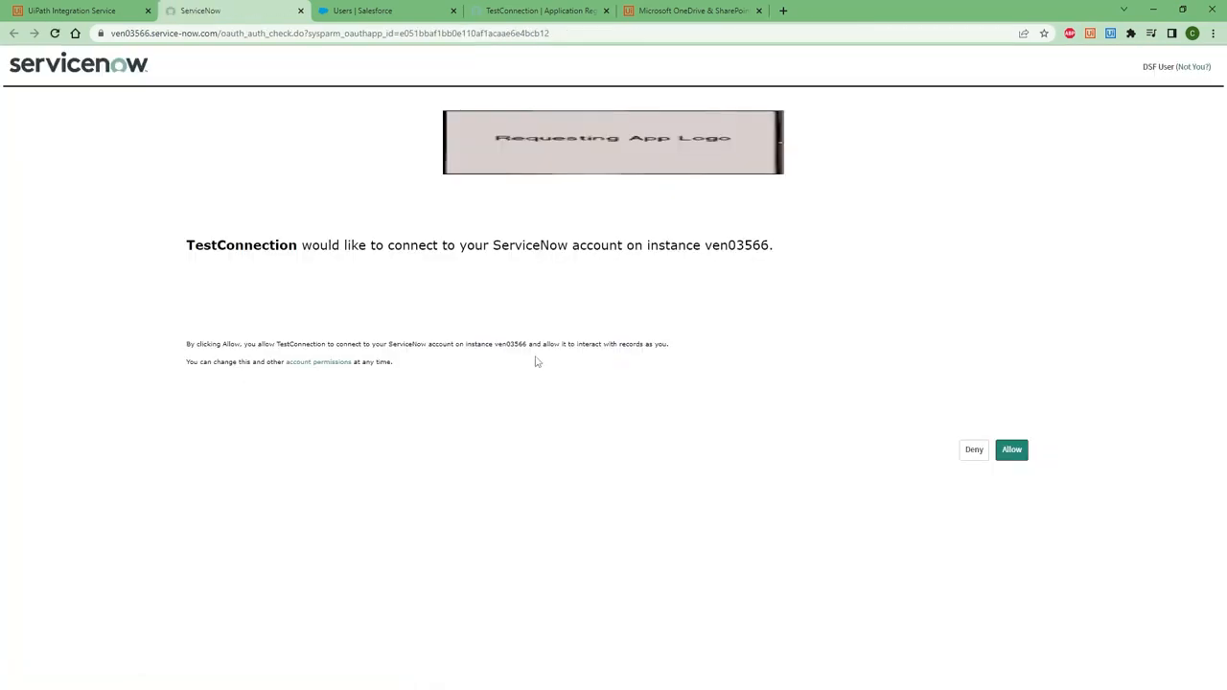
left_click(1013, 454)
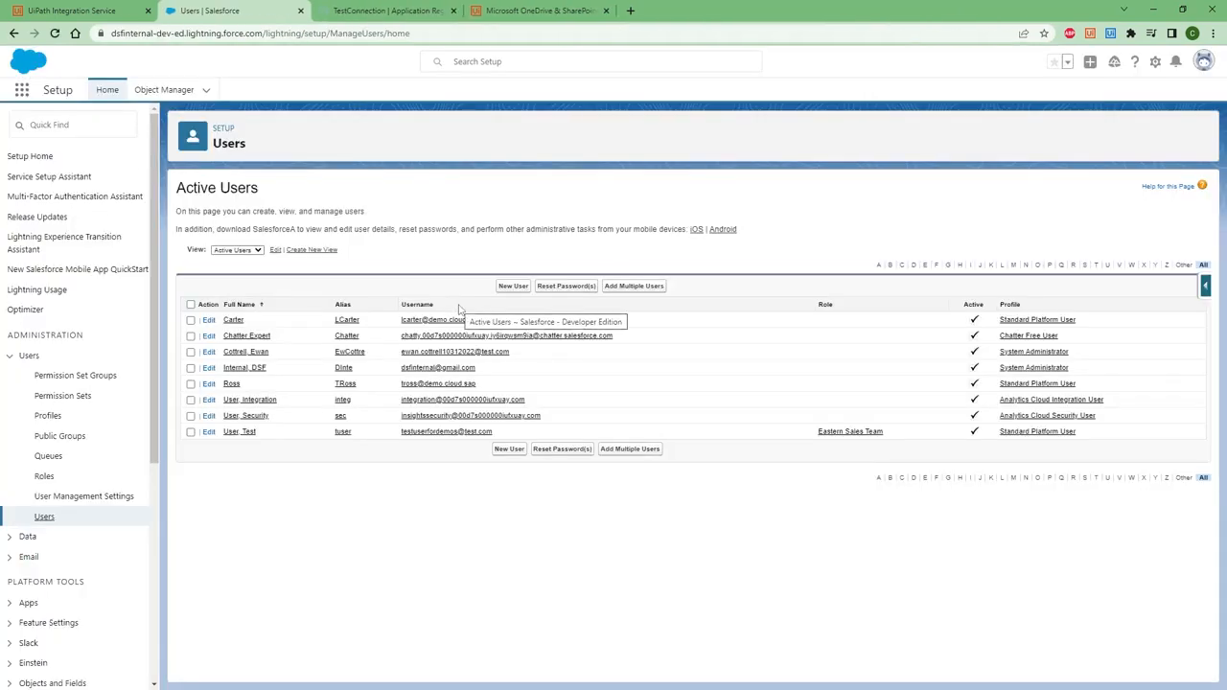
left_click(77, 10)
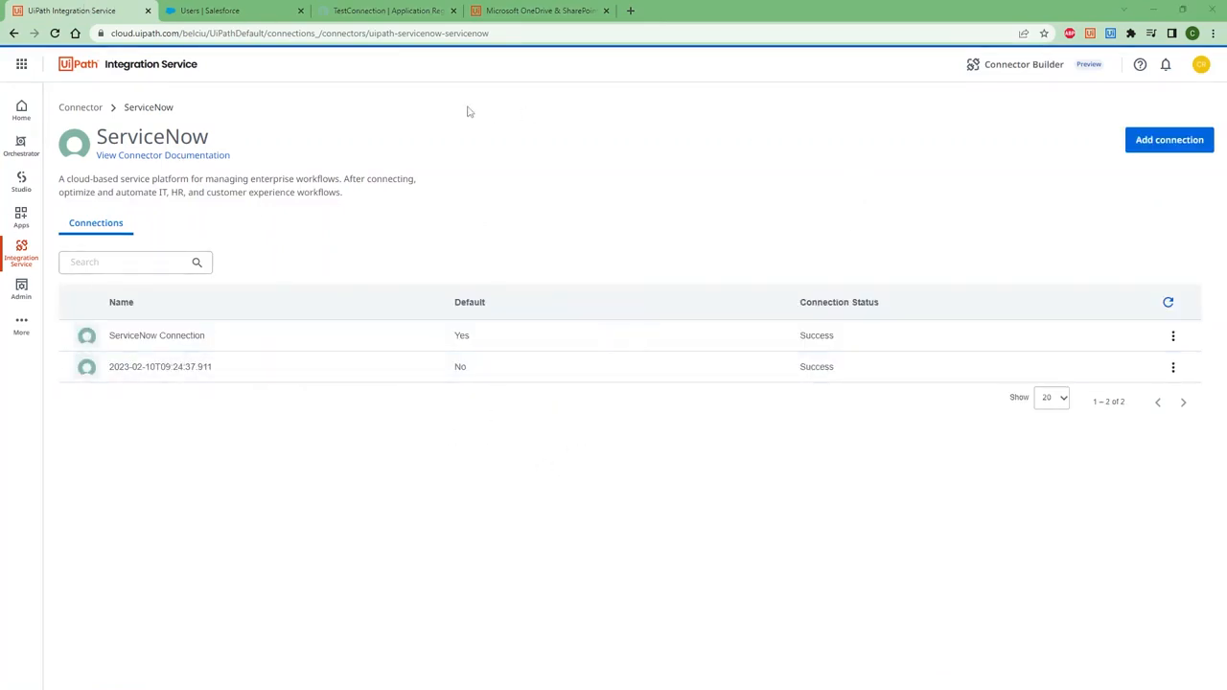
- Go back to the connector catalog and search it for "Slack"
left_click(96, 109)
left_click(119, 152)
type("Slack")
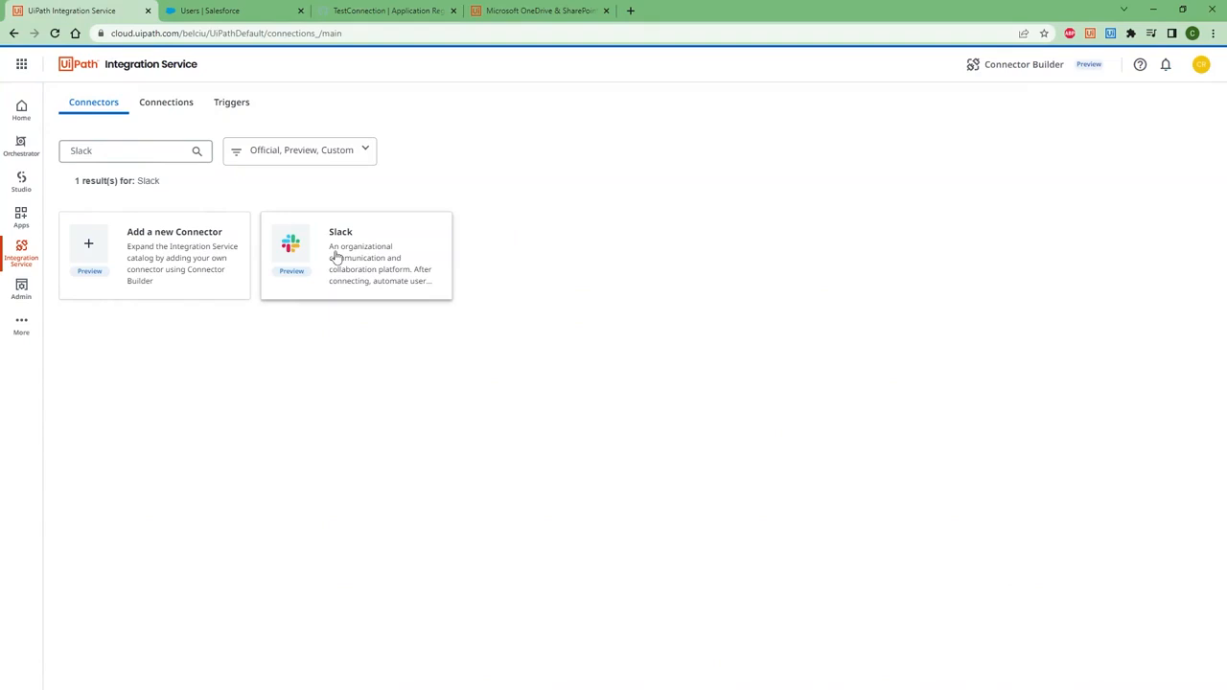
- Add a new connection to the Slack connector and allow UiPath to access the Social workspace
left_click(336, 257)
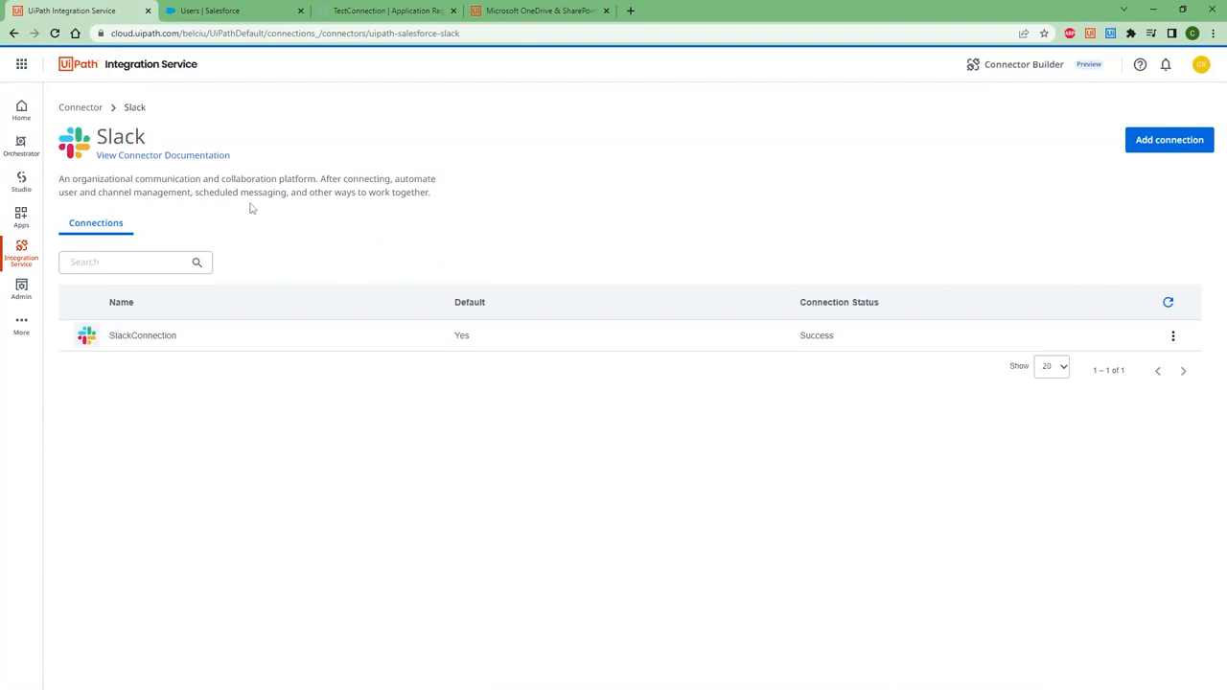
left_click(1138, 149)
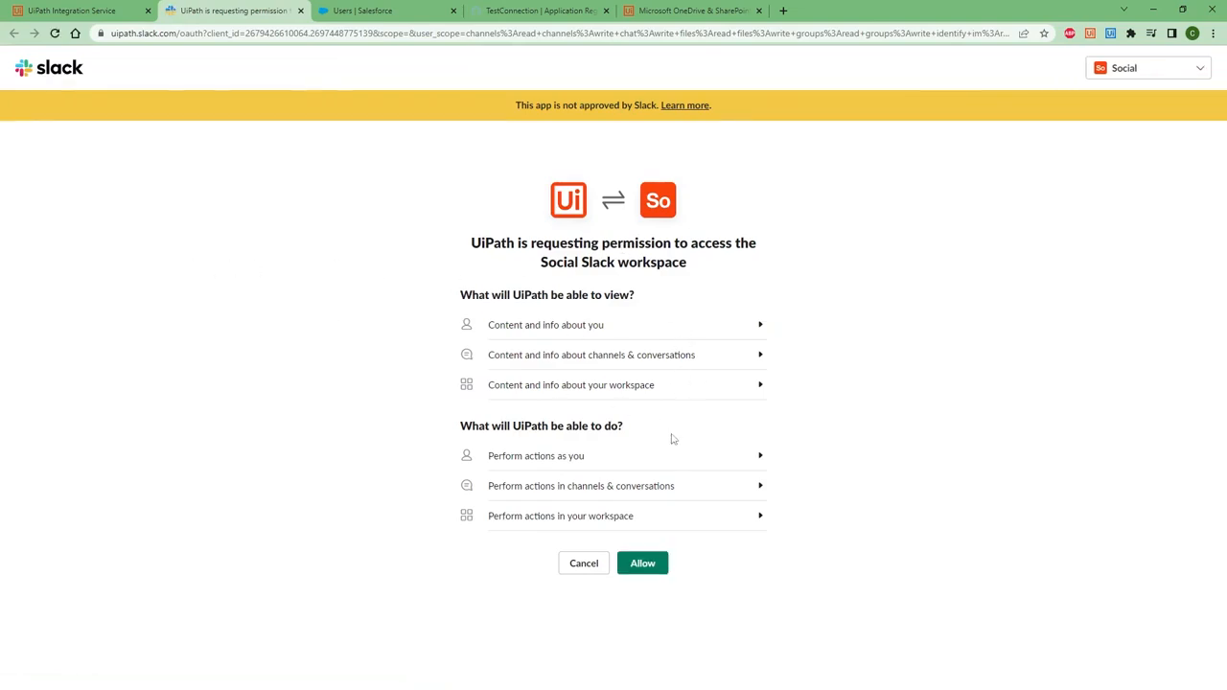
left_click(656, 559)
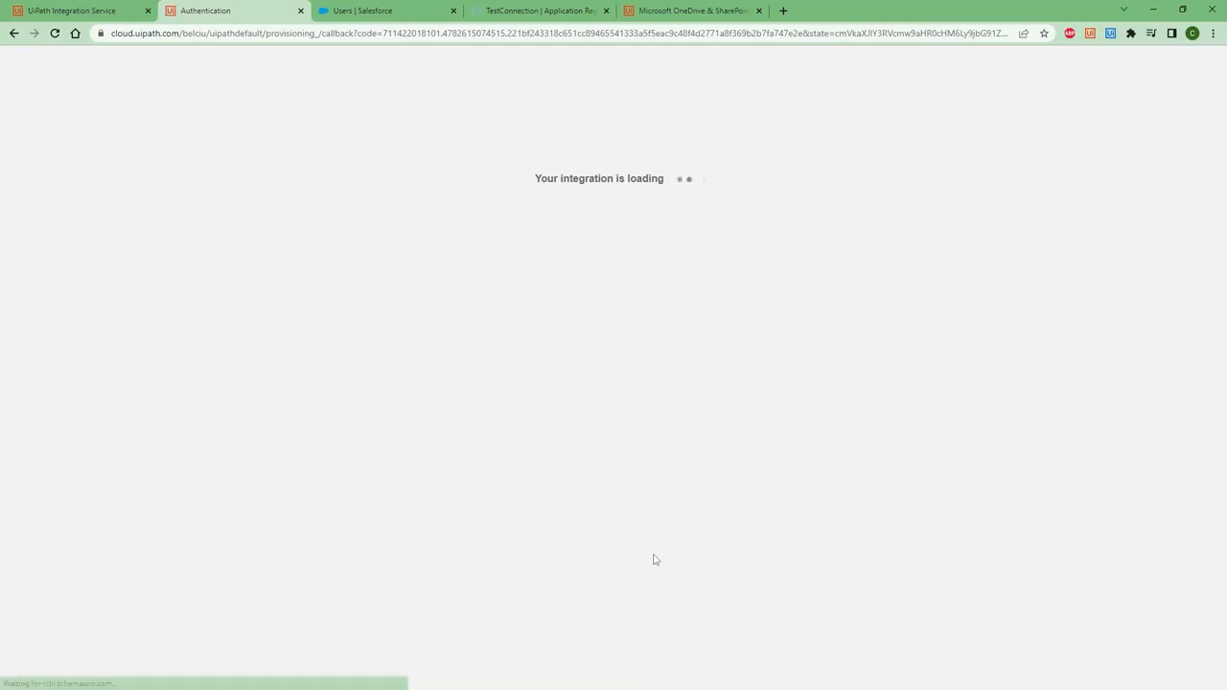